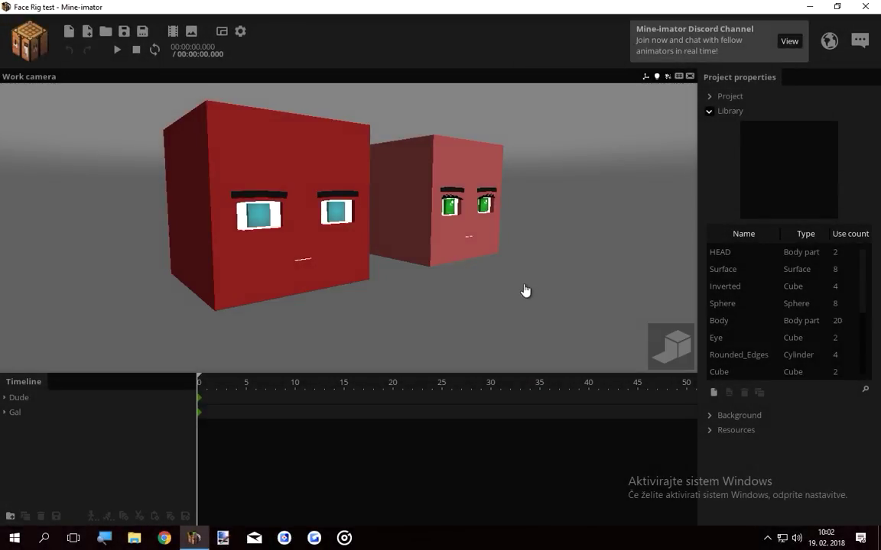
# Step: Examine the two face rigs from several angles and select the Surface item in the library
pyautogui.moveTo(514, 287); pyautogui.dragTo(431, 277, button='right')
pyautogui.press('d')
pyautogui.press('w')
pyautogui.press('a')
pyautogui.press('w')
pyautogui.press('d')
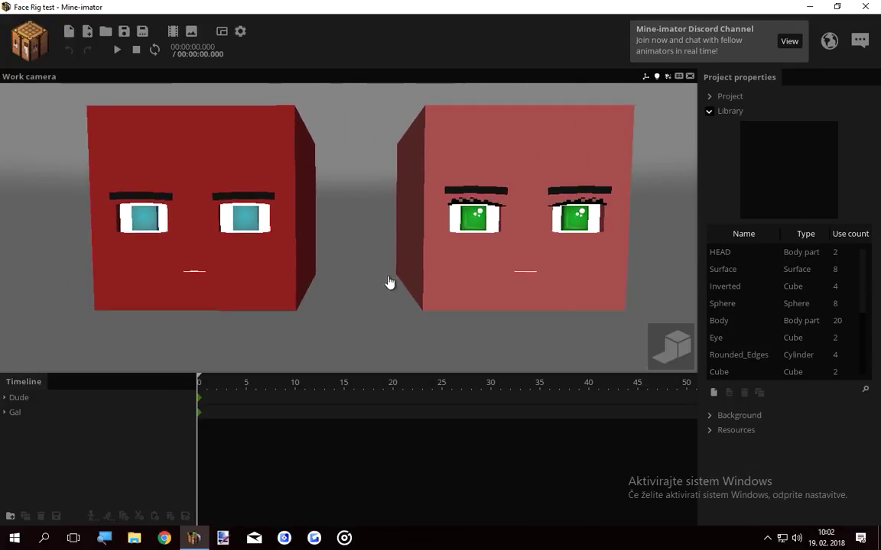
pyautogui.moveTo(348, 229); pyautogui.dragTo(447, 230)
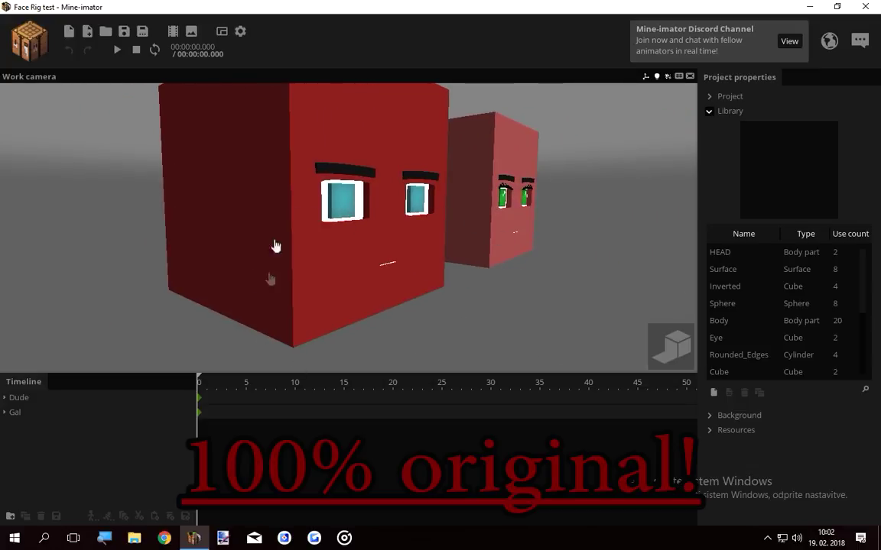
pyautogui.moveTo(406, 253); pyautogui.dragTo(354, 243)
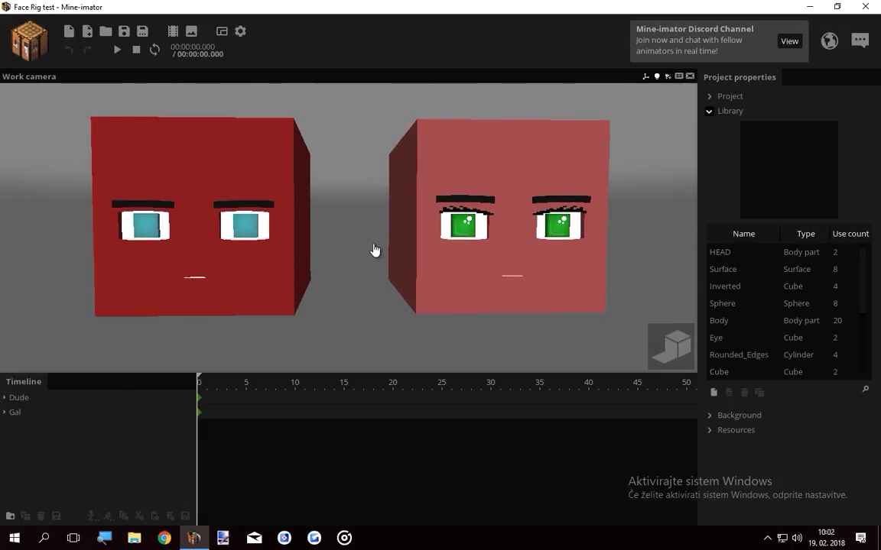
pyautogui.scroll(3, 349, 228)
pyautogui.scroll(-5, 348, 228)
pyautogui.scroll(3, 349, 228)
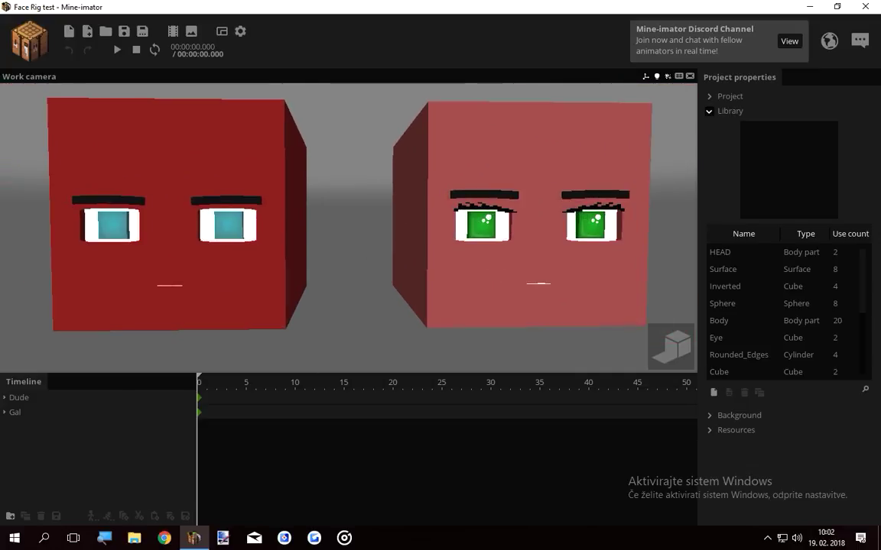
pyautogui.moveTo(349, 228); pyautogui.dragTo(256, 238)
pyautogui.scroll(-5, 367, 228)
pyautogui.scroll(4, 421, 235)
pyautogui.moveTo(290, 253); pyautogui.dragTo(427, 255, button='middle')
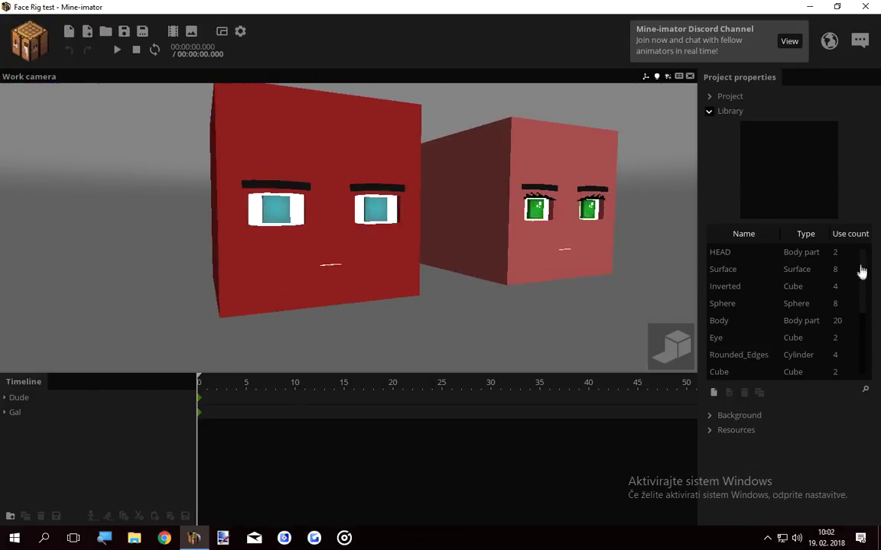
pyautogui.moveTo(861, 271)
pyautogui.mouseDown()
pyautogui.moveTo(860, 341)
pyautogui.moveTo(864, 274)
pyautogui.mouseUp()
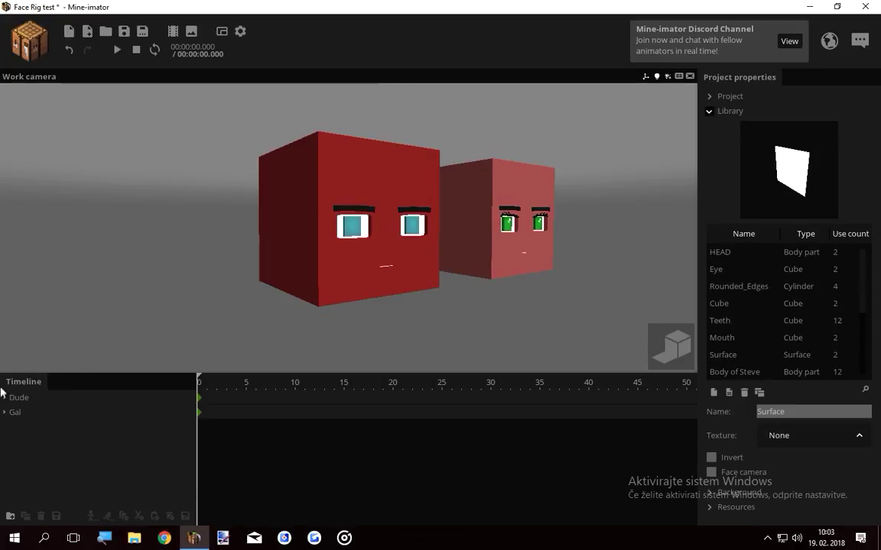
# Step: Expand Dude and its DA FACE folder, then inspect the folder and the unnamed face cube inside it
pyautogui.click(5, 399)
pyautogui.moveTo(151, 280); pyautogui.dragTo(152, 279, button='right')
pyautogui.press('w')
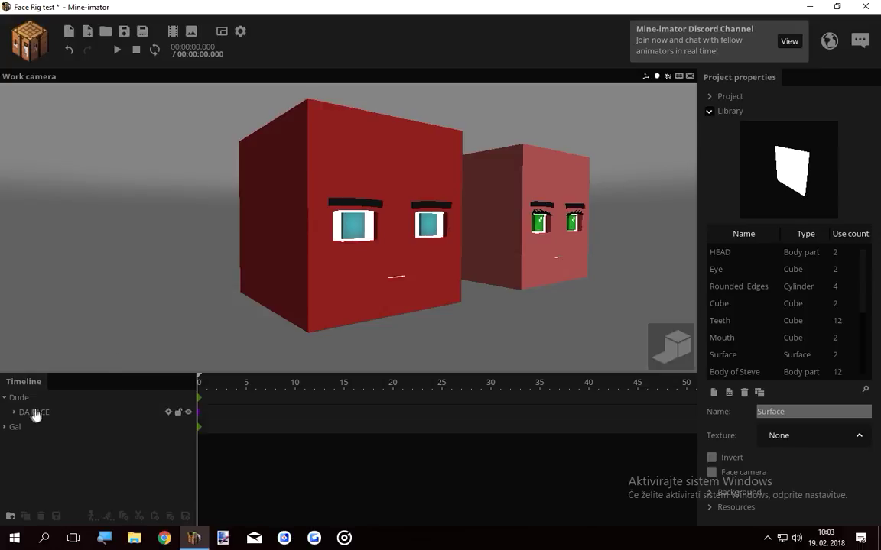
pyautogui.click(35, 412)
pyautogui.click(15, 413)
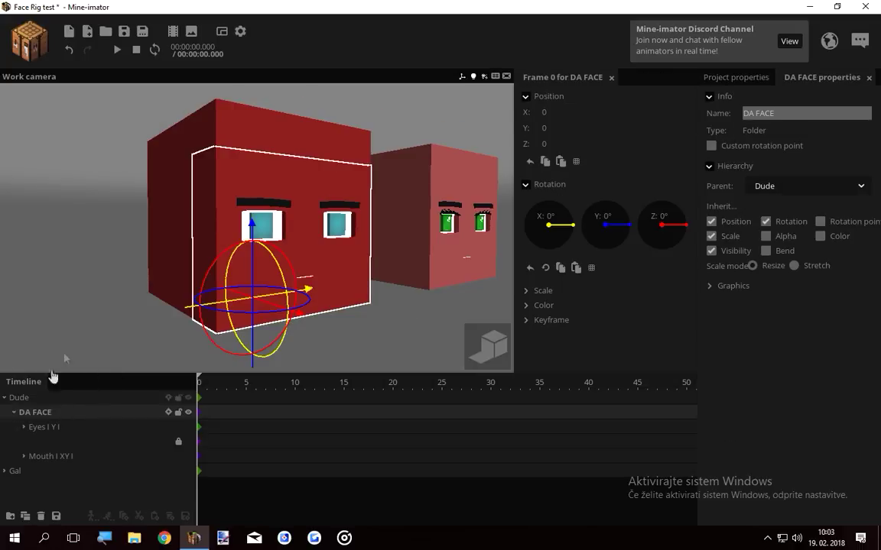
pyautogui.doubleClick(38, 426)
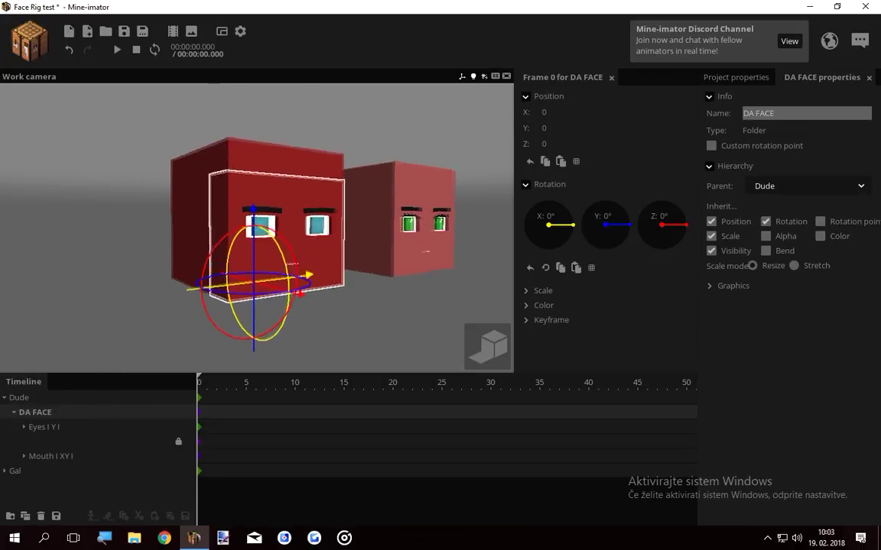
pyautogui.click(49, 456)
pyautogui.click(76, 442)
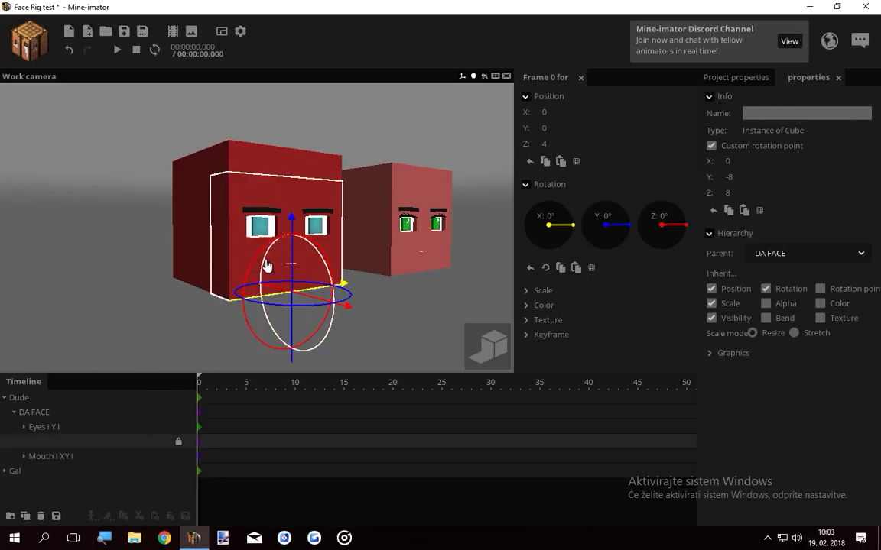
pyautogui.click(106, 277)
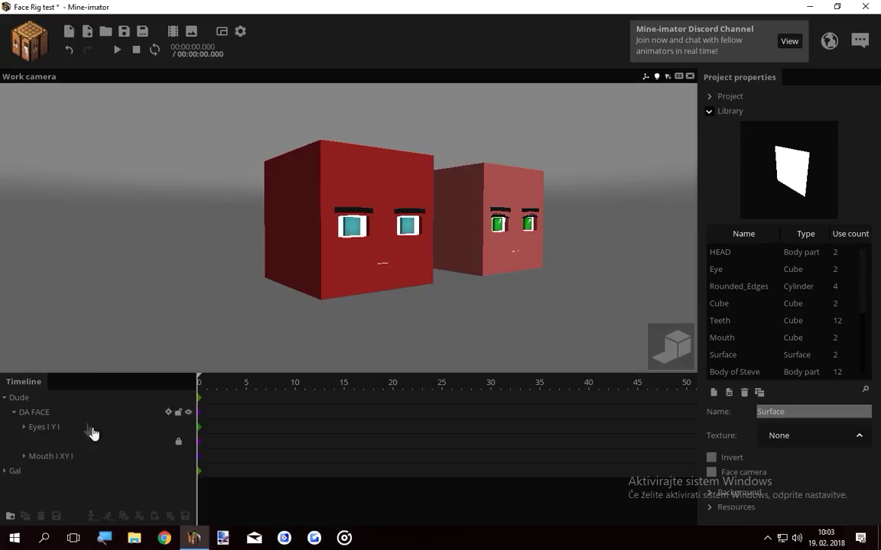
# Step: Compare Dude's eyes and mouth folders by selecting each in turn, and expand the eyes folder
pyautogui.scroll(2, 257, 319)
pyautogui.click(50, 447)
pyautogui.click(51, 429)
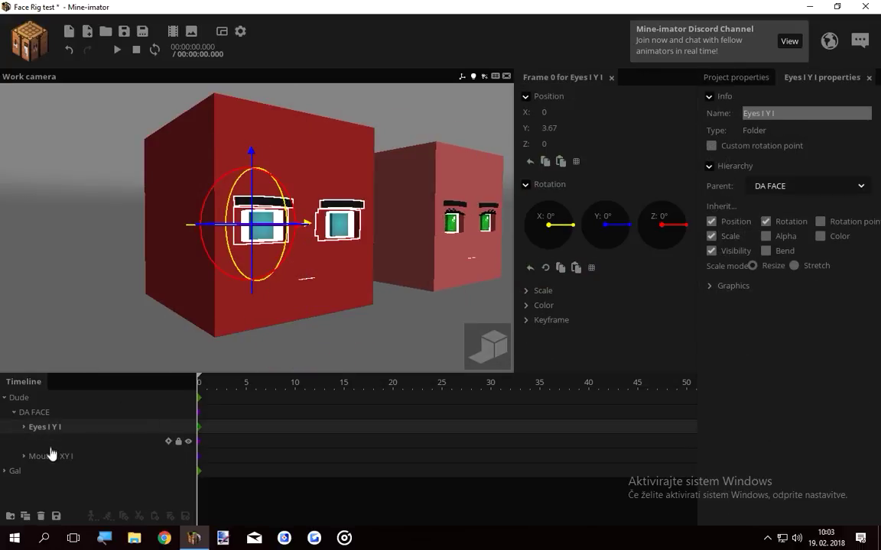
pyautogui.click(53, 456)
pyautogui.click(57, 429)
pyautogui.click(57, 457)
pyautogui.click(57, 429)
pyautogui.click(25, 427)
pyautogui.scroll(5, 103, 281)
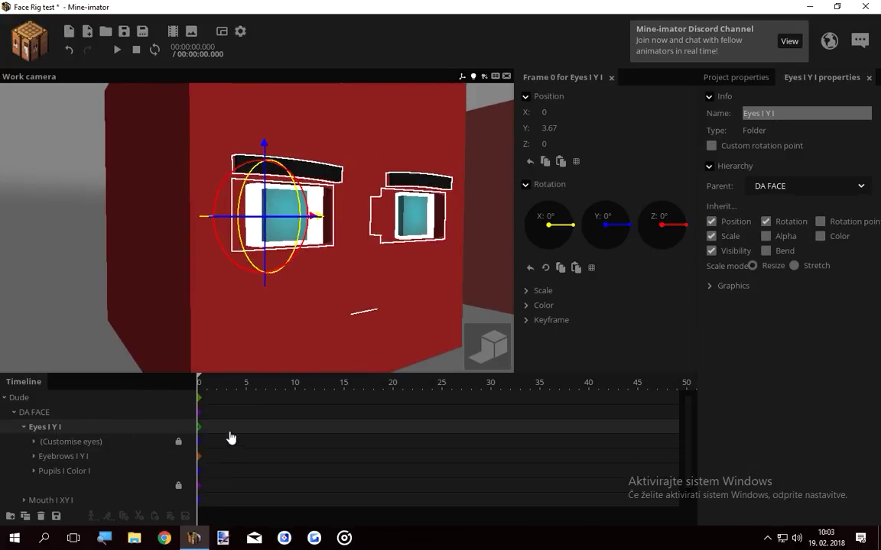
# Step: Add keyframes at frames 2, 4 and 6 to Dude's eyes folder and reveal its scale settings at frame 4
pyautogui.click(232, 434)
pyautogui.click(255, 431)
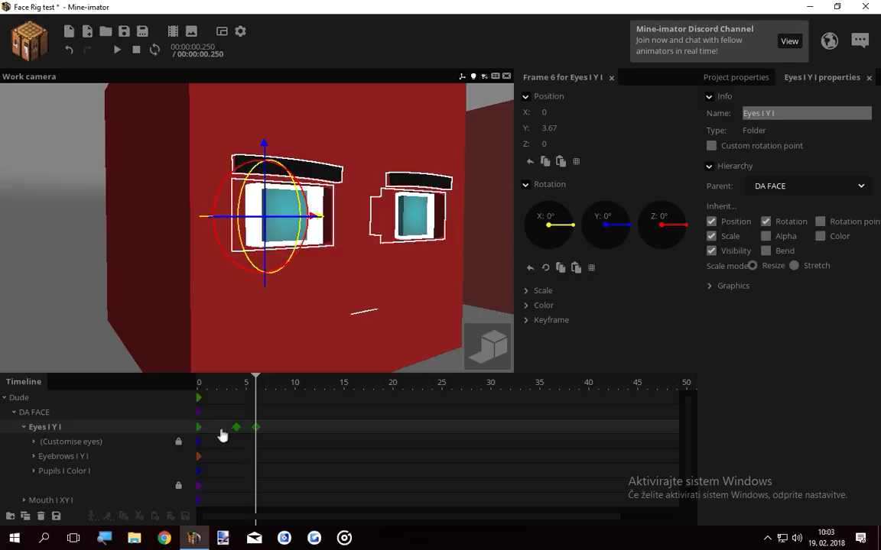
pyautogui.click(236, 432)
pyautogui.click(538, 296)
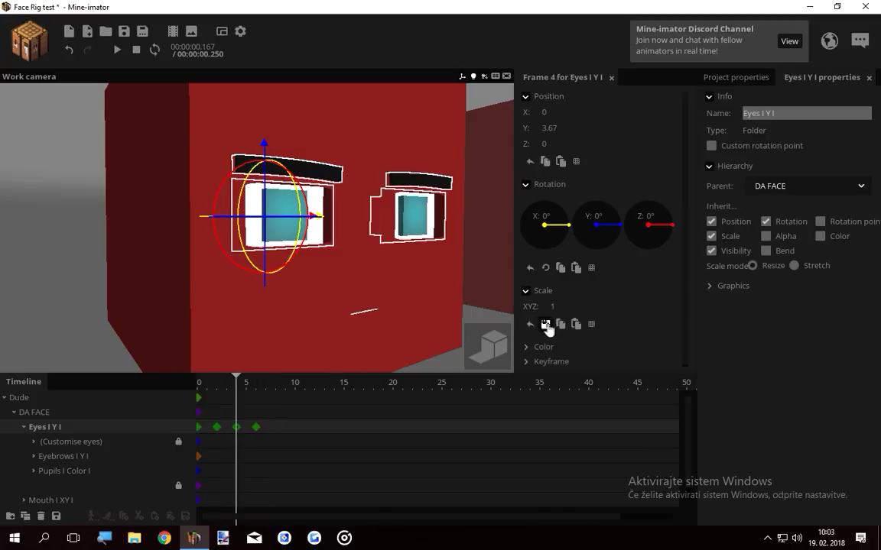
pyautogui.moveTo(546, 321); pyautogui.dragTo(245, 329)
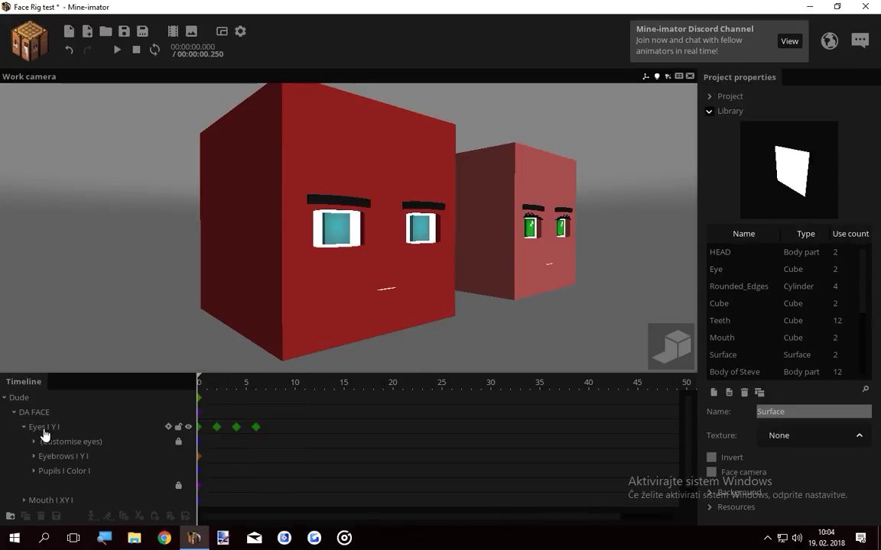
# Step: Expand the (Customise eyes) folder and its first eye down to the COLOR HERE and Round edge parts
pyautogui.click(34, 442)
pyautogui.click(58, 445)
pyautogui.click(44, 456)
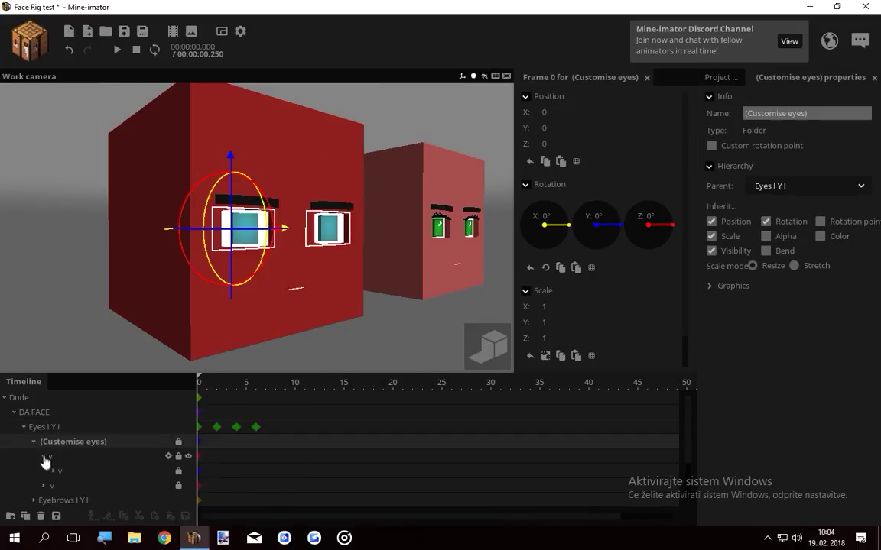
pyautogui.click(53, 471)
pyautogui.scroll(-3, 670, 428)
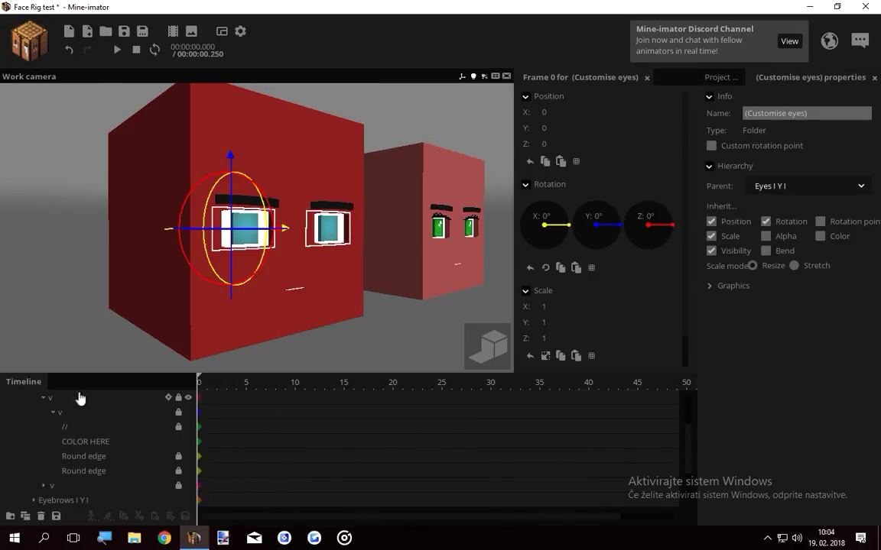
# Step: Inspect the nested v surfaces and the // surface that make up the first eye
pyautogui.click(69, 399)
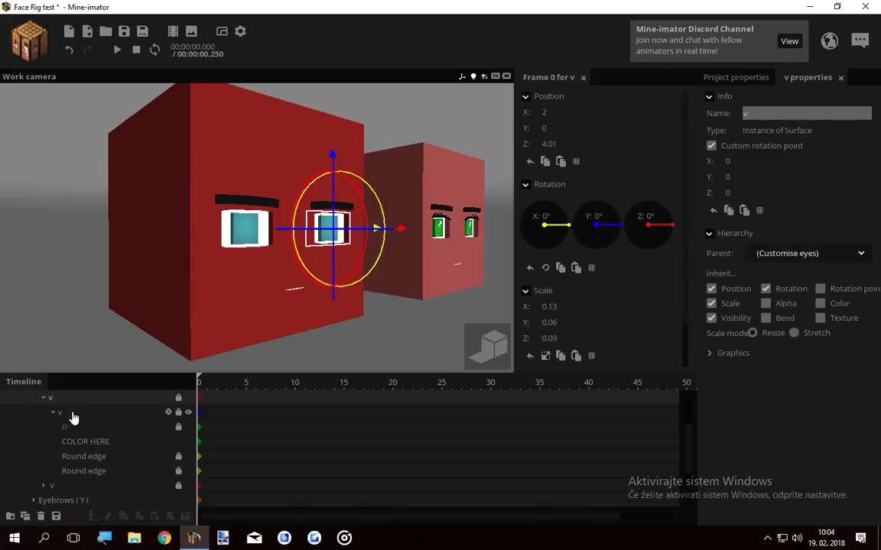
pyautogui.click(74, 413)
pyautogui.click(74, 402)
pyautogui.click(75, 412)
pyautogui.click(76, 428)
pyautogui.scroll(3, 148, 306)
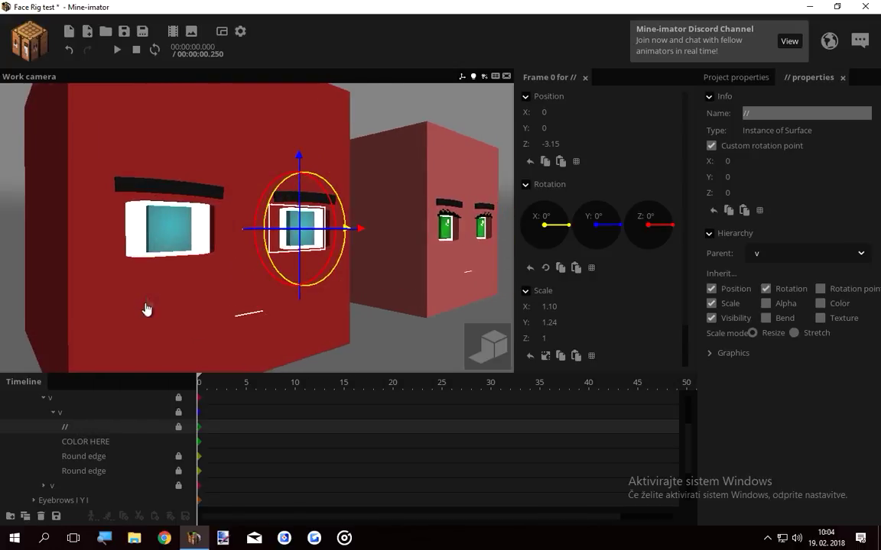
# Step: Try mix color BD9548 on the first eye's COLOR HERE part, then undo the color change
pyautogui.click(99, 444)
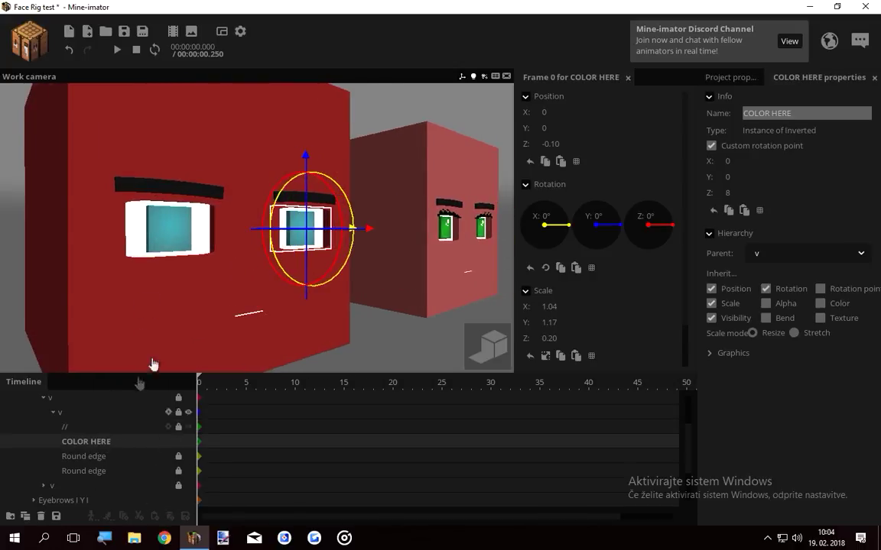
pyautogui.scroll(6, 157, 265)
pyautogui.moveTo(157, 265); pyautogui.dragTo(230, 263)
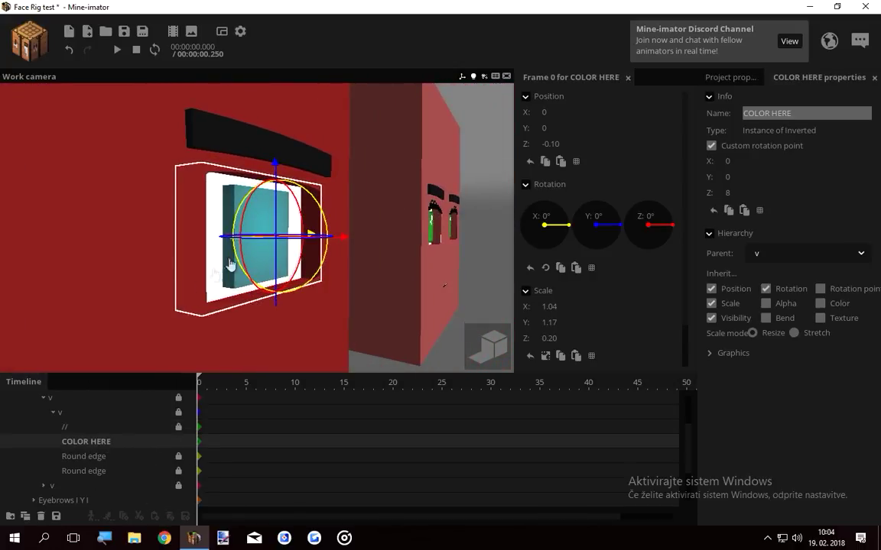
pyautogui.moveTo(434, 201)
pyautogui.mouseDown()
pyautogui.moveTo(382, 178)
pyautogui.moveTo(445, 188)
pyautogui.mouseUp()
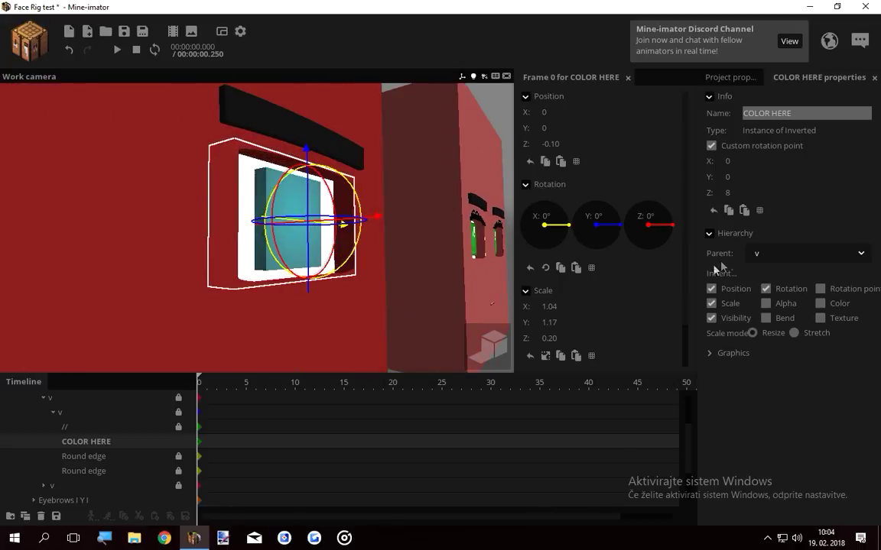
pyautogui.scroll(-2, 684, 363)
pyautogui.click(542, 334)
pyautogui.scroll(-3, 687, 315)
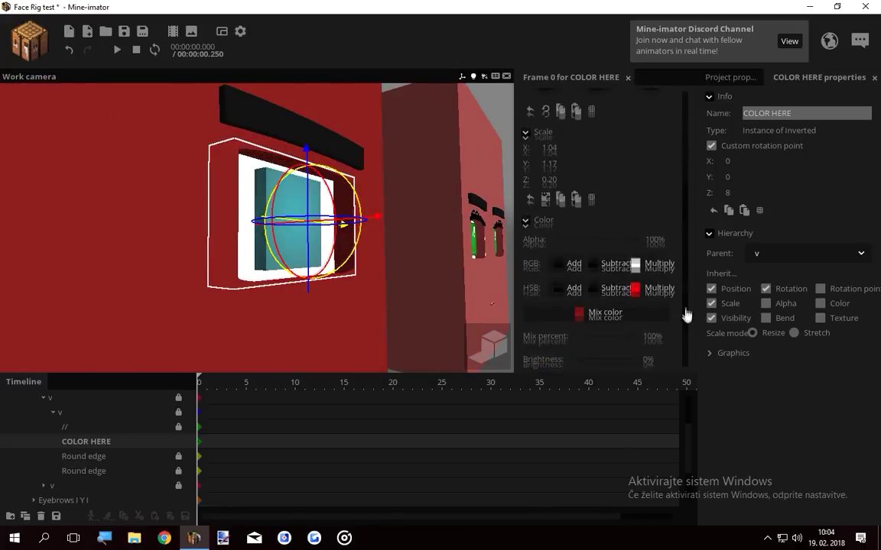
pyautogui.click(584, 259)
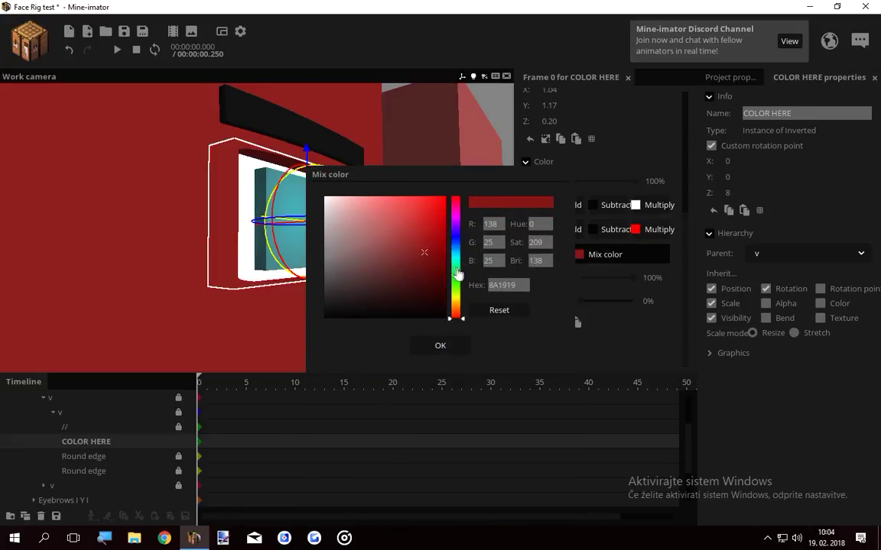
pyautogui.moveTo(465, 184); pyautogui.dragTo(594, 159)
pyautogui.moveTo(586, 288); pyautogui.dragTo(586, 281)
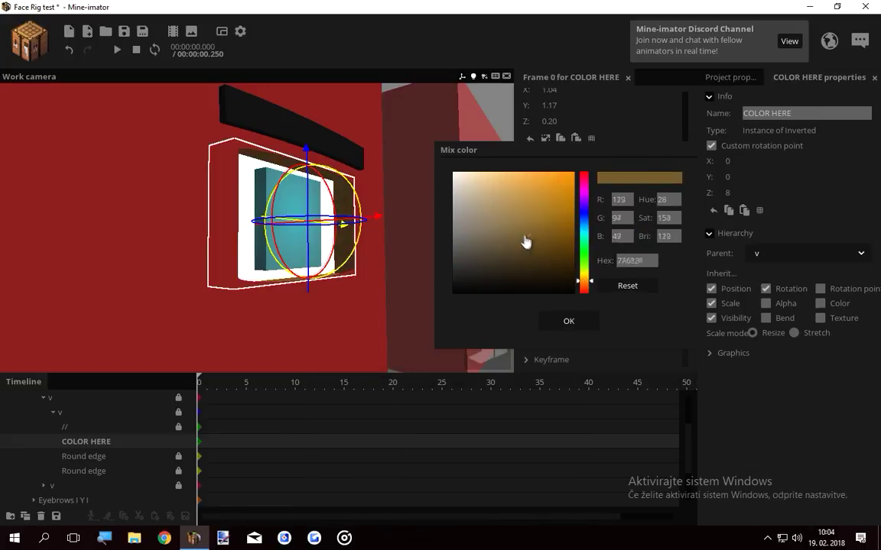
pyautogui.moveTo(525, 241)
pyautogui.mouseDown()
pyautogui.moveTo(507, 210)
pyautogui.moveTo(521, 236)
pyautogui.moveTo(529, 212)
pyautogui.mouseUp()
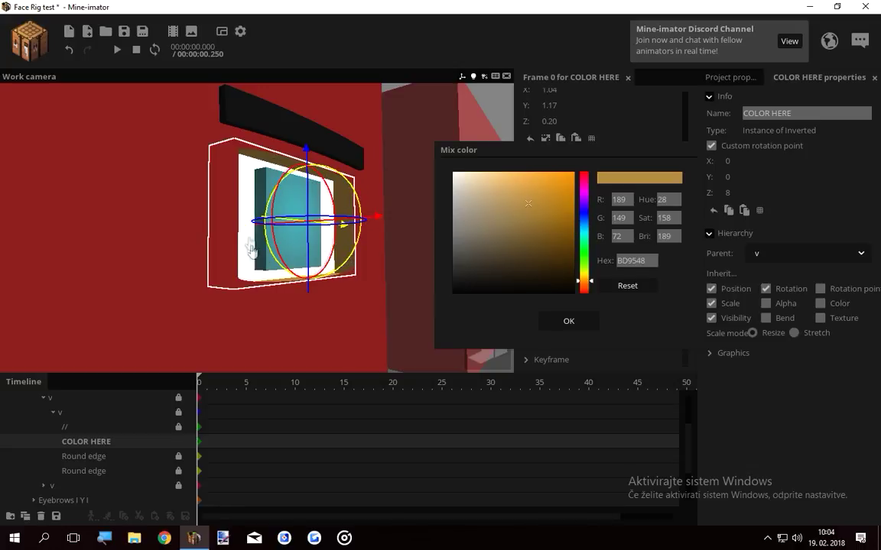
pyautogui.click(569, 321)
pyautogui.hotkey('ctrl', 'z')
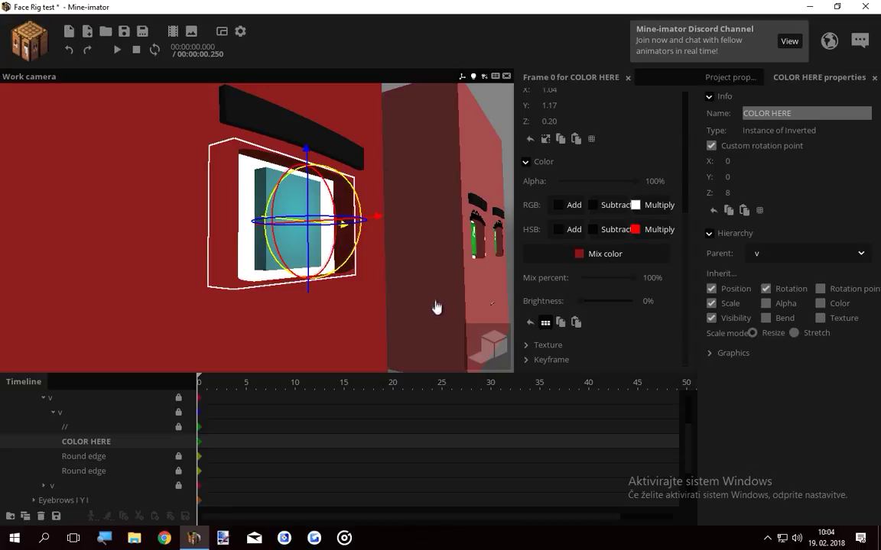
# Step: Unlock the first eye's two Round edge parts and select both of them together
pyautogui.click(501, 126)
pyautogui.scroll(-5, 497, 126)
pyautogui.moveTo(458, 126); pyautogui.dragTo(527, 128)
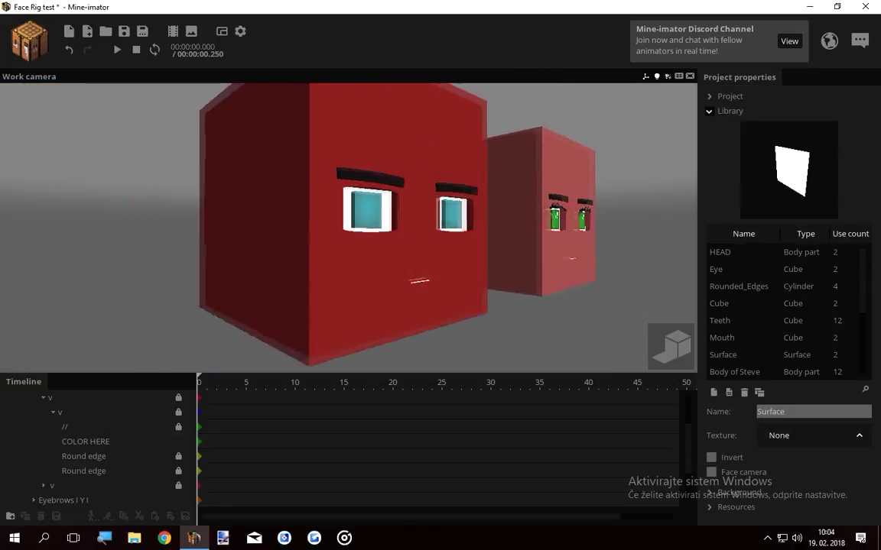
pyautogui.scroll(-3, 419, 126)
pyautogui.scroll(2, 363, 149)
pyautogui.moveTo(364, 149); pyautogui.dragTo(184, 362)
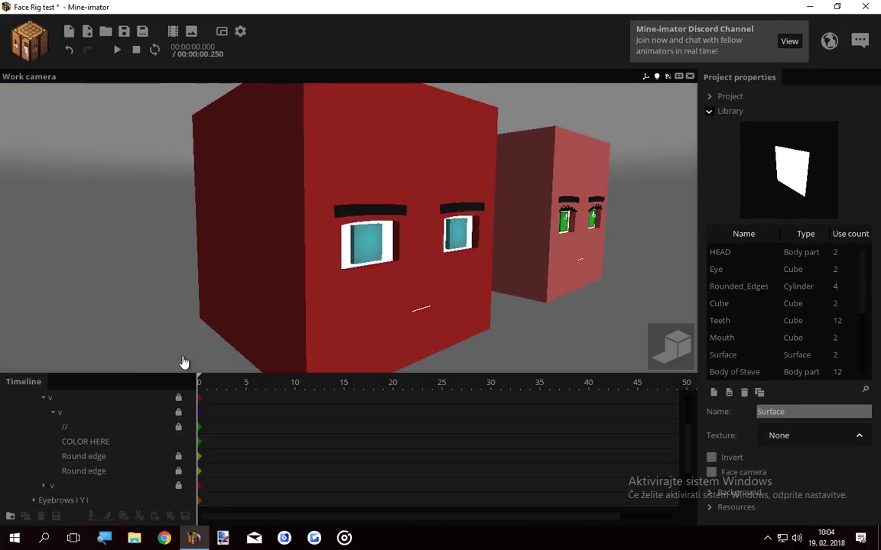
pyautogui.click(105, 457)
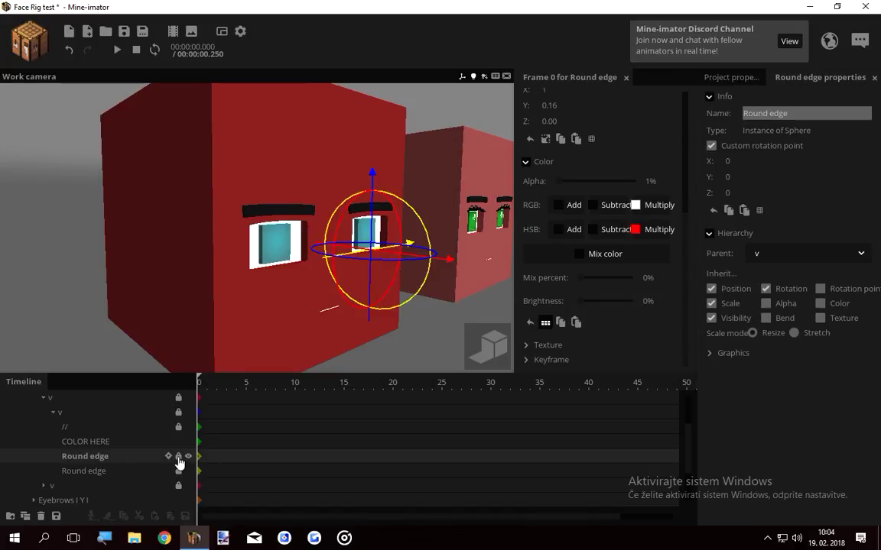
pyautogui.press('w')
pyautogui.moveTo(194, 304); pyautogui.dragTo(186, 307, button='right')
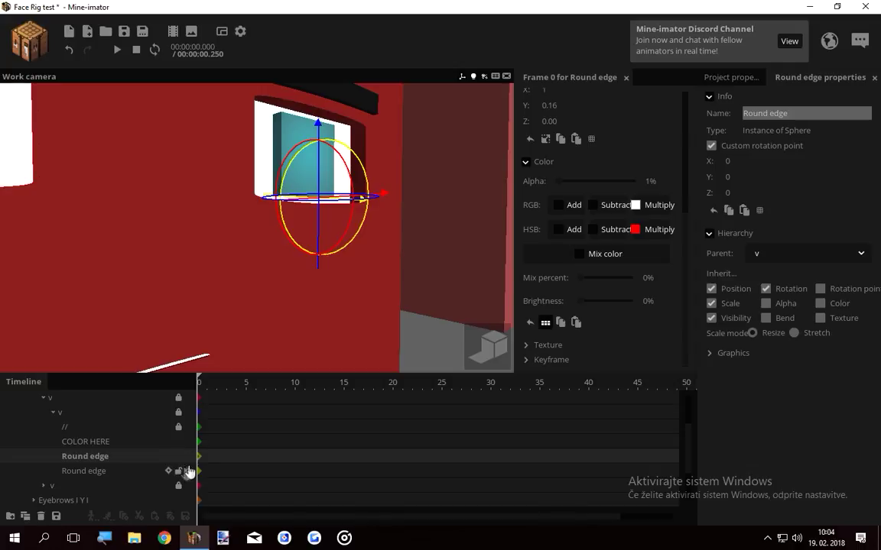
pyautogui.moveTo(208, 458); pyautogui.dragTo(196, 475)
pyautogui.moveTo(291, 275); pyautogui.dragTo(678, 194)
pyautogui.press('w')
pyautogui.moveTo(409, 163); pyautogui.dragTo(413, 160, button='right')
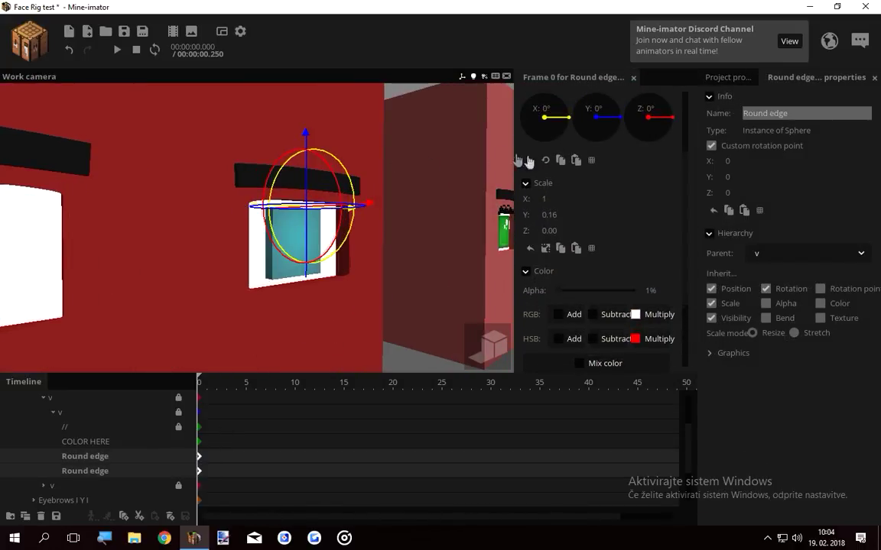
# Step: Try a Y scale of 1.12 on both Round edge parts, then set it to 0.00
pyautogui.moveTo(546, 216); pyautogui.dragTo(610, 219)
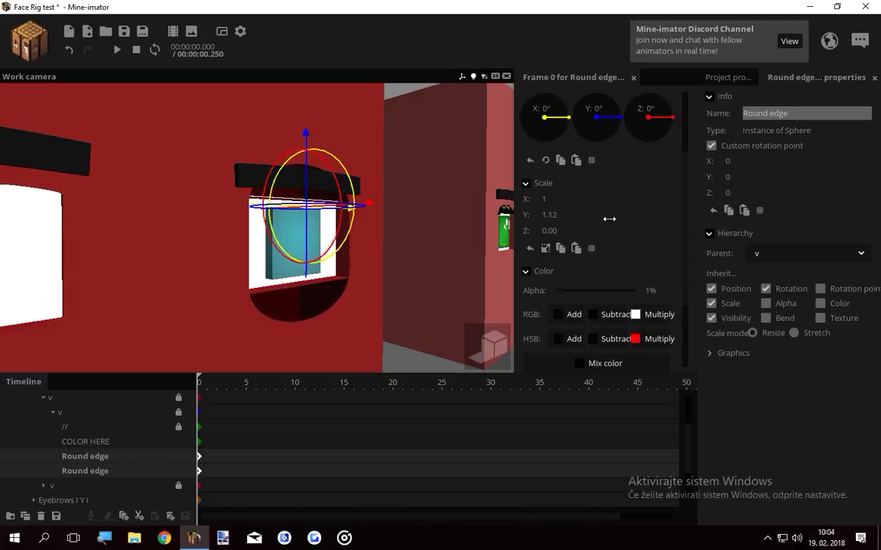
pyautogui.moveTo(609, 219); pyautogui.dragTo(281, 214)
pyautogui.press('s')
pyautogui.moveTo(320, 297); pyautogui.dragTo(320, 297, button='right')
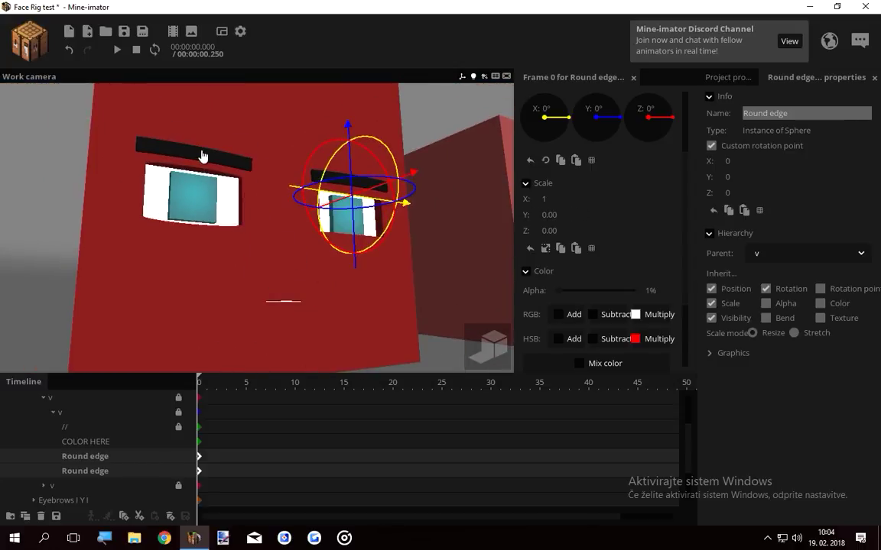
# Step: Undo the last Y scale change on both Round edge parts, lock the parts again and clear the selection
pyautogui.click(68, 51)
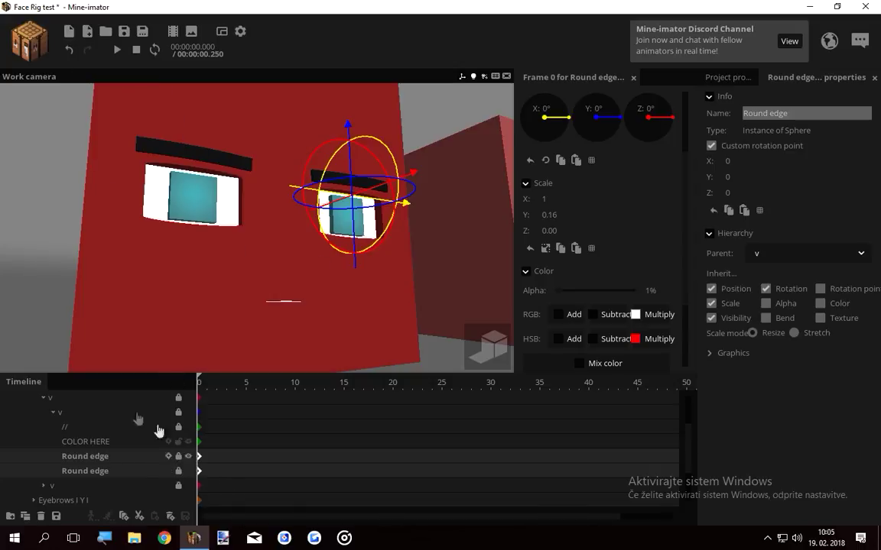
pyautogui.click(5, 248)
pyautogui.press('s')
pyautogui.moveTo(5, 248); pyautogui.dragTo(5, 248, button='right')
pyautogui.press('w')
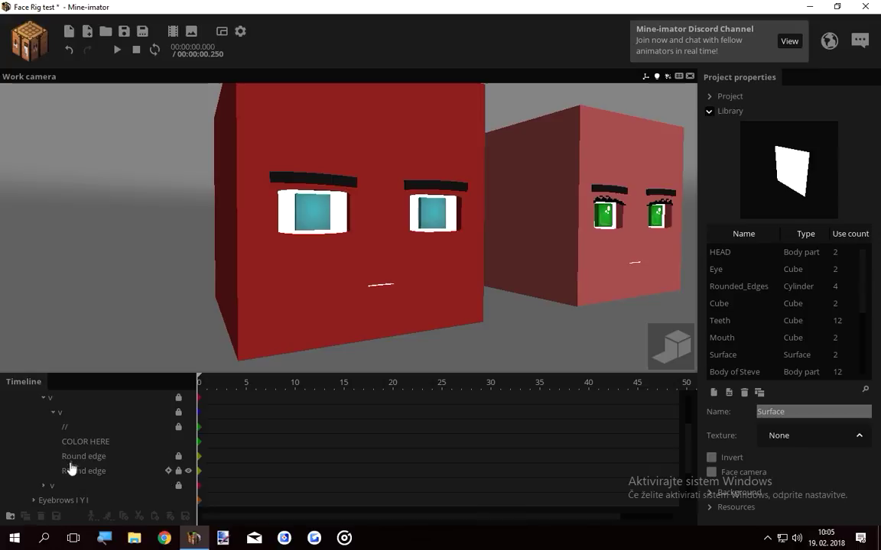
# Step: Add a keyframe at frame 10 to the Eyebrows folder and lower both eyebrows slightly
pyautogui.click(43, 397)
pyautogui.click(33, 398)
pyautogui.doubleClick(65, 442)
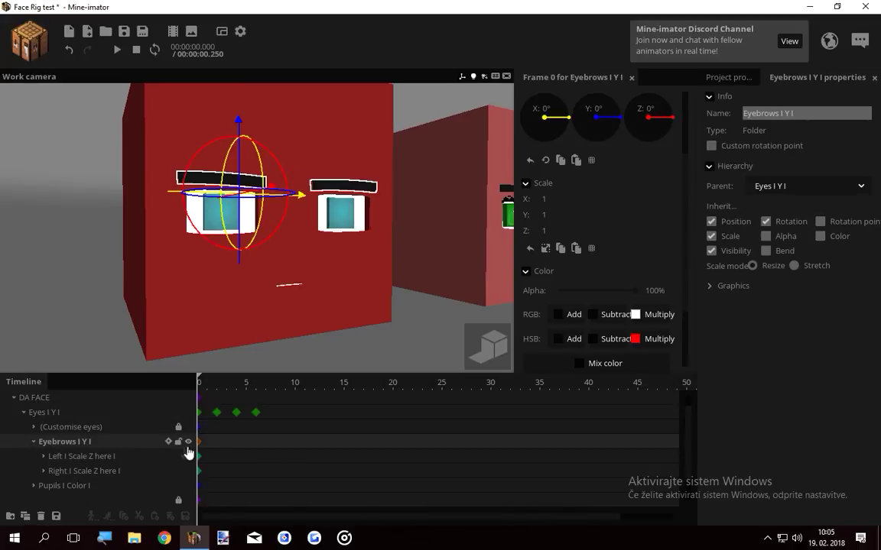
pyautogui.click(295, 443)
pyautogui.moveTo(238, 268)
pyautogui.mouseDown()
pyautogui.moveTo(242, 281)
pyautogui.moveTo(242, 268)
pyautogui.mouseUp()
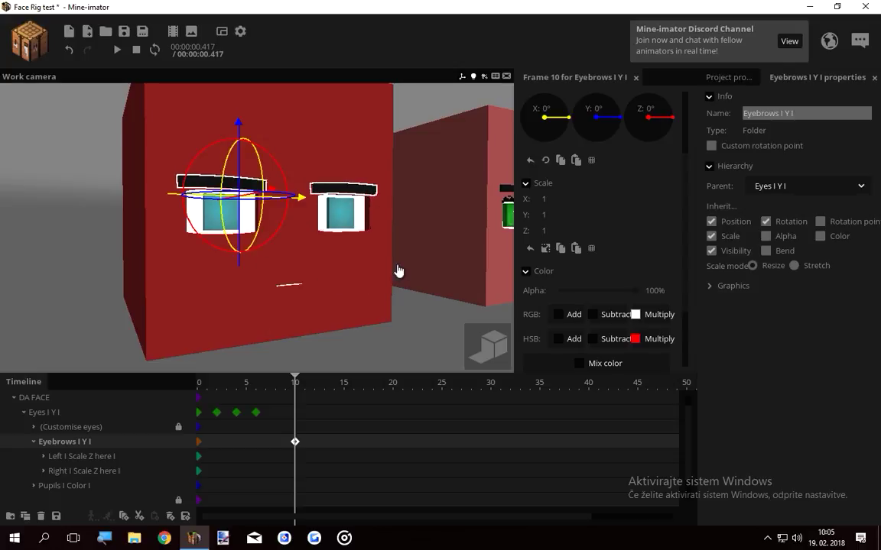
# Step: Add keyframes at frame 10 to the left and right eyebrow parts inside the Eyebrows folder
pyautogui.click(84, 458)
pyautogui.click(80, 470)
pyautogui.click(80, 461)
pyautogui.click(81, 469)
pyautogui.click(81, 460)
pyautogui.click(83, 470)
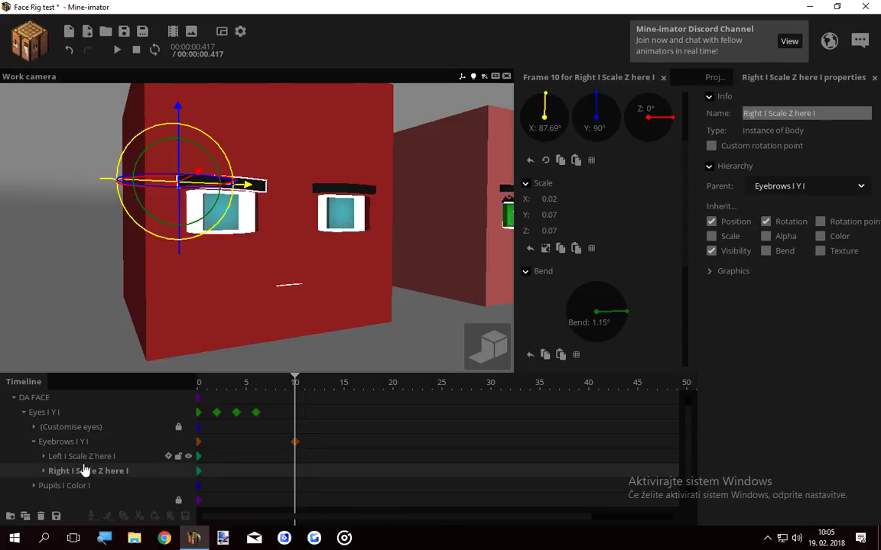
pyautogui.click(85, 461)
pyautogui.click(293, 456)
pyautogui.click(294, 471)
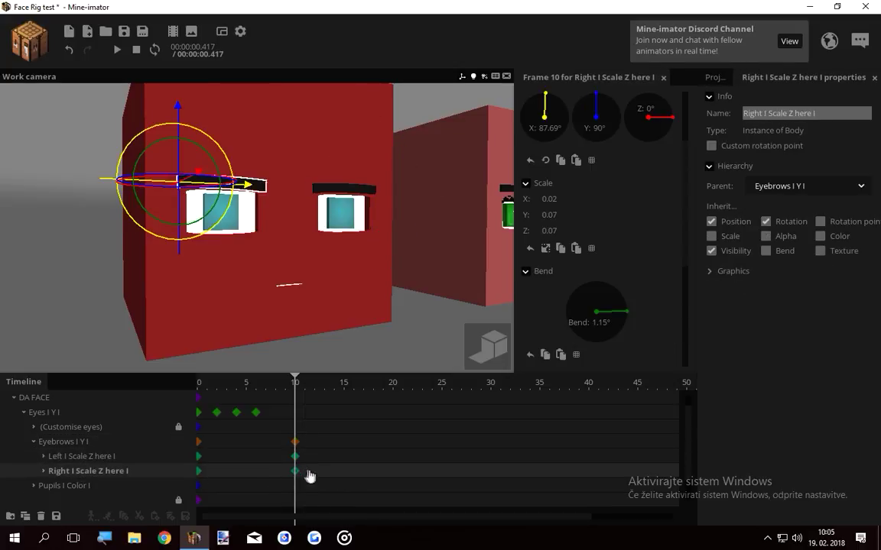
# Step: Select both eyebrow keyframes at frame 10 and try a bend of 2.38° with an X rotation of 81.18°
pyautogui.moveTo(309, 476); pyautogui.dragTo(286, 452)
pyautogui.press('w')
pyautogui.moveTo(332, 304); pyautogui.dragTo(273, 260)
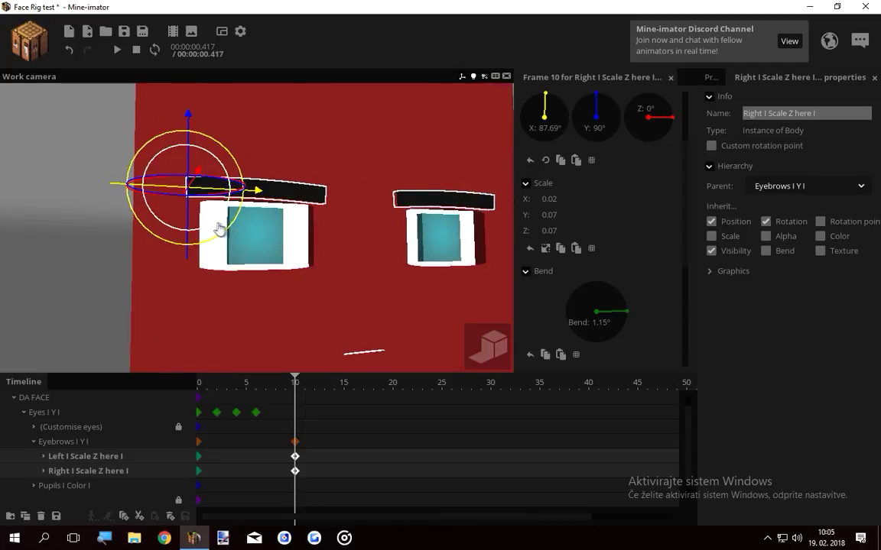
pyautogui.moveTo(220, 228)
pyautogui.mouseDown()
pyautogui.moveTo(221, 218)
pyautogui.moveTo(229, 244)
pyautogui.moveTo(244, 238)
pyautogui.moveTo(231, 250)
pyautogui.moveTo(214, 236)
pyautogui.moveTo(235, 233)
pyautogui.moveTo(213, 223)
pyautogui.moveTo(226, 220)
pyautogui.moveTo(210, 244)
pyautogui.moveTo(221, 244)
pyautogui.moveTo(219, 229)
pyautogui.mouseUp()
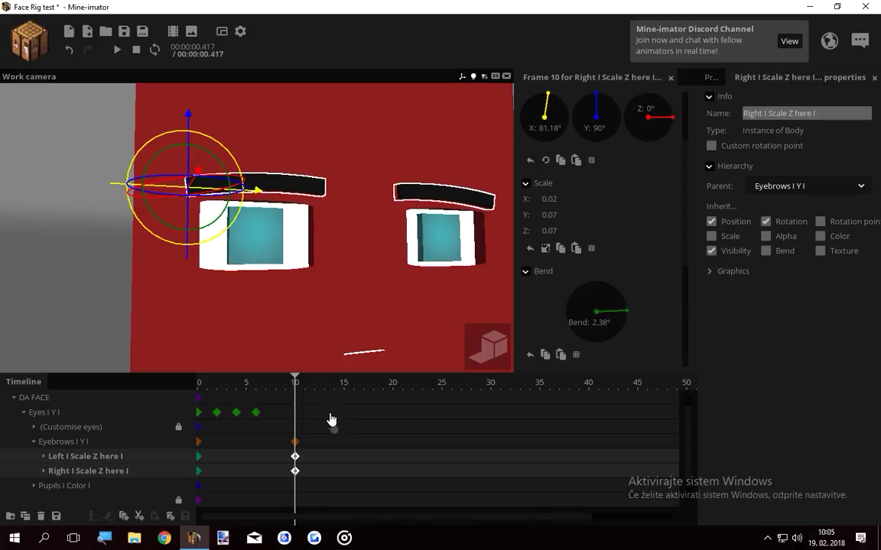
# Step: Expand the left eyebrow's nested parts and delete the left and right eyebrow keyframes at frame 10
pyautogui.moveTo(305, 457); pyautogui.dragTo(291, 475)
pyautogui.click(43, 456)
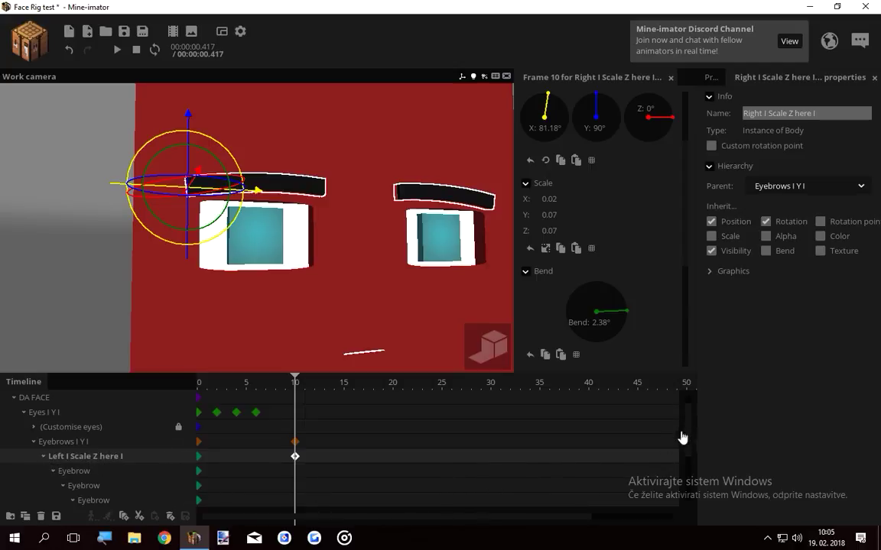
pyautogui.moveTo(682, 438); pyautogui.dragTo(682, 458)
pyautogui.moveTo(310, 411); pyautogui.dragTo(294, 494)
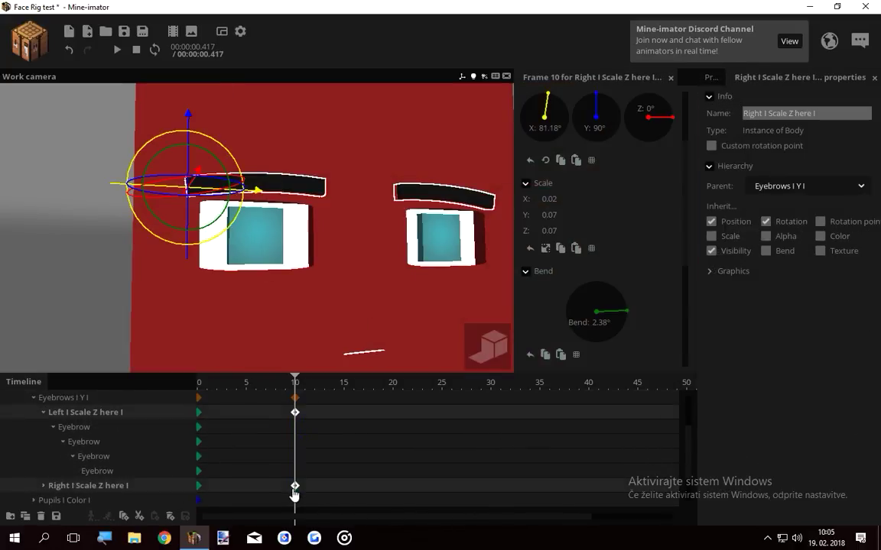
pyautogui.press('Delete')
pyautogui.click(44, 487)
pyautogui.click(43, 486)
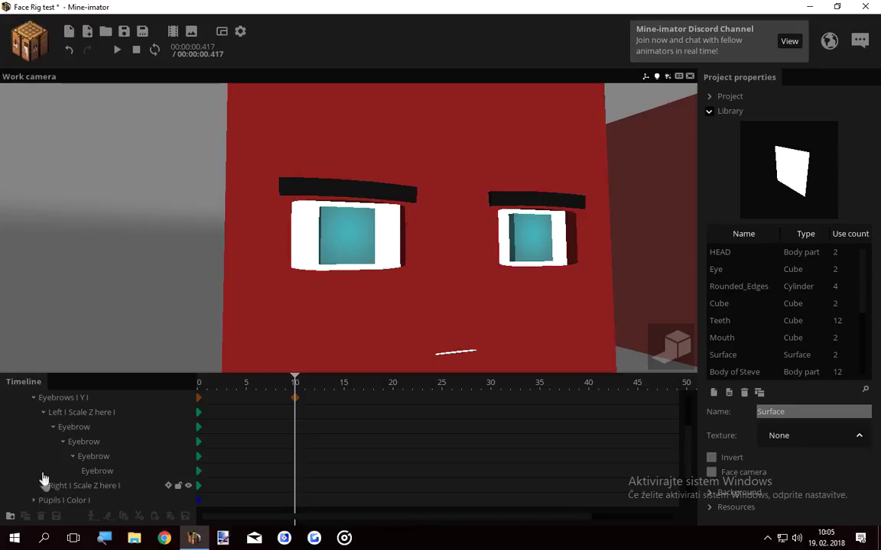
# Step: Select the left eyebrow together with all of its nested Eyebrow parts at frame 0
pyautogui.click(56, 413)
pyautogui.click(100, 472)
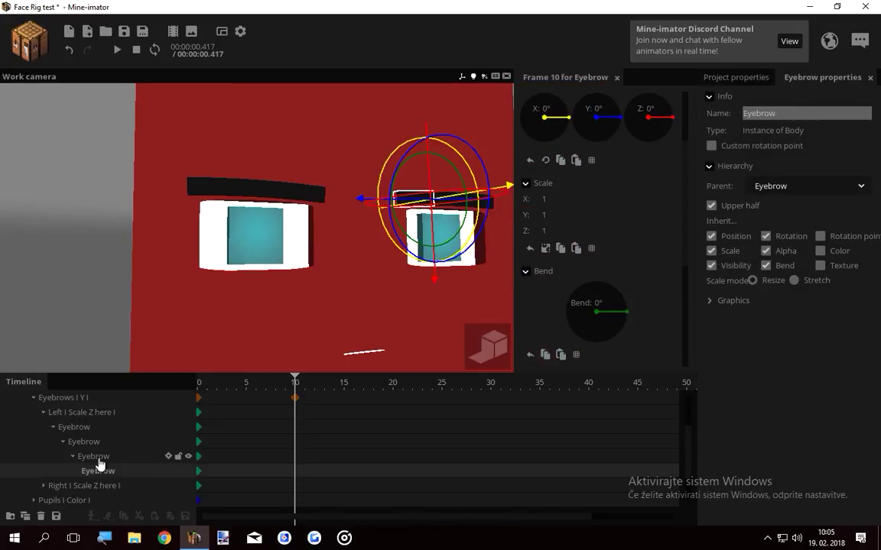
pyautogui.click(99, 458)
pyautogui.click(103, 444)
pyautogui.moveTo(209, 411); pyautogui.dragTo(175, 474)
pyautogui.moveTo(207, 384); pyautogui.dragTo(179, 383)
# Step: Try mix color 90686F on all selected left eyebrow parts
pyautogui.moveTo(683, 257); pyautogui.dragTo(683, 311)
pyautogui.moveTo(381, 328); pyautogui.dragTo(451, 287, button='right')
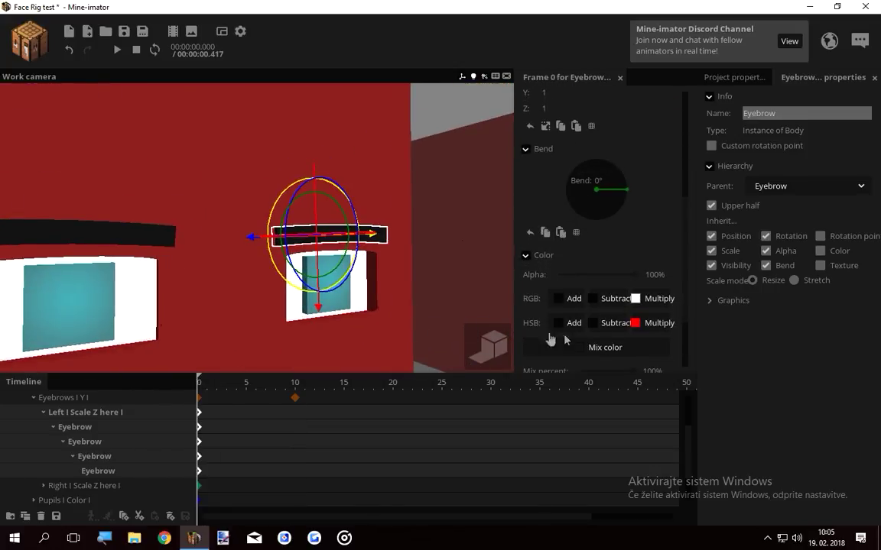
pyautogui.moveTo(683, 321); pyautogui.dragTo(683, 347)
pyautogui.click(616, 293)
pyautogui.moveTo(511, 256)
pyautogui.mouseDown()
pyautogui.moveTo(566, 219)
pyautogui.moveTo(471, 216)
pyautogui.moveTo(488, 231)
pyautogui.moveTo(486, 225)
pyautogui.mouseUp()
pyautogui.moveTo(585, 282); pyautogui.dragTo(590, 180)
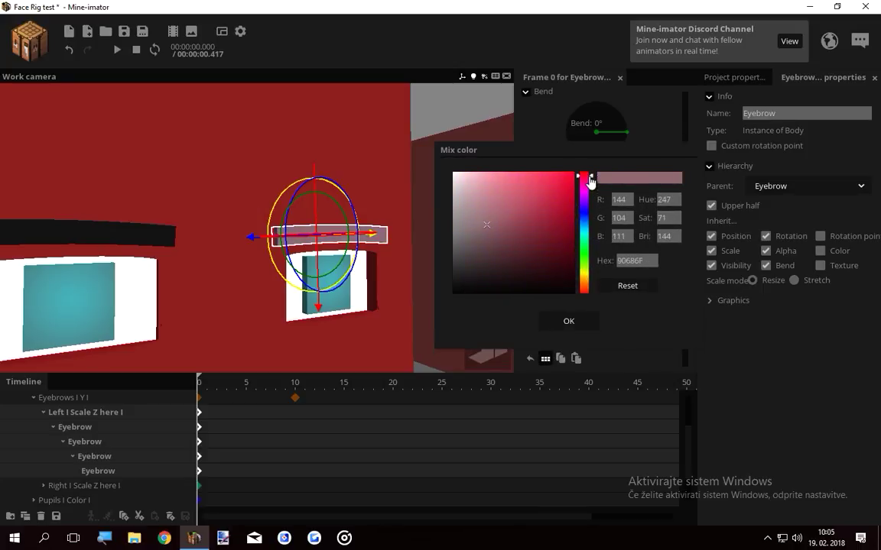
pyautogui.click(577, 324)
# Step: Try color inheritance on the selected left eyebrow parts, then turn it off
pyautogui.click(823, 256)
pyautogui.moveTo(429, 227); pyautogui.dragTo(344, 228)
pyautogui.scroll(2, 402, 219)
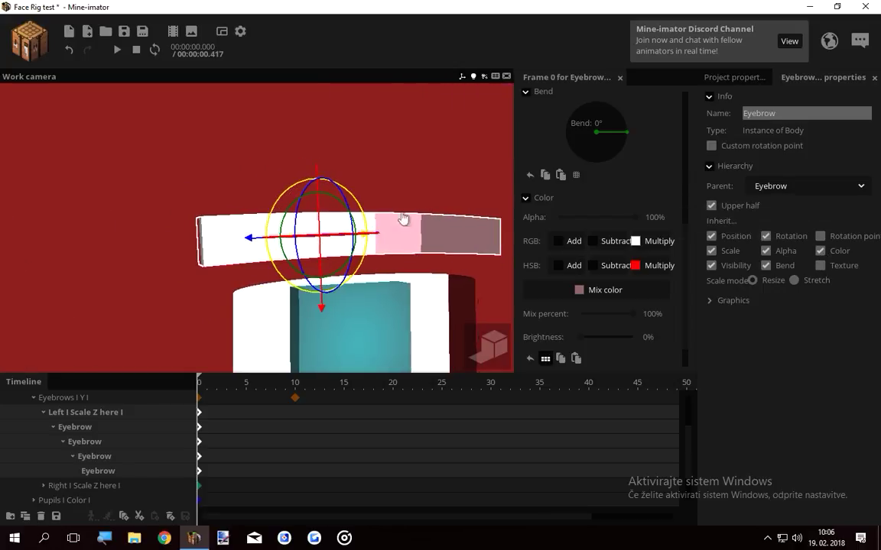
pyautogui.click(822, 256)
pyautogui.scroll(-6, 367, 264)
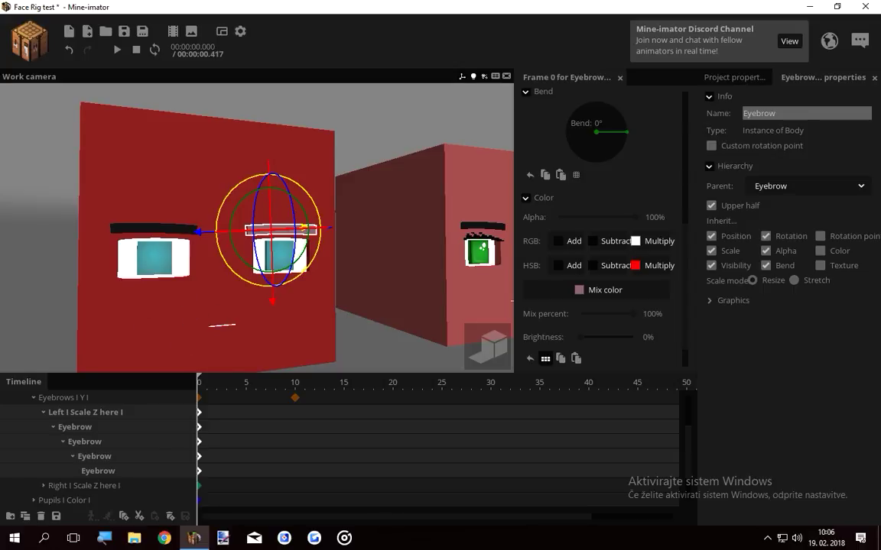
# Step: Undo the color inheritance and mix color changes on the left eyebrow and clear the selection
pyautogui.moveTo(327, 306); pyautogui.dragTo(317, 322, button='right')
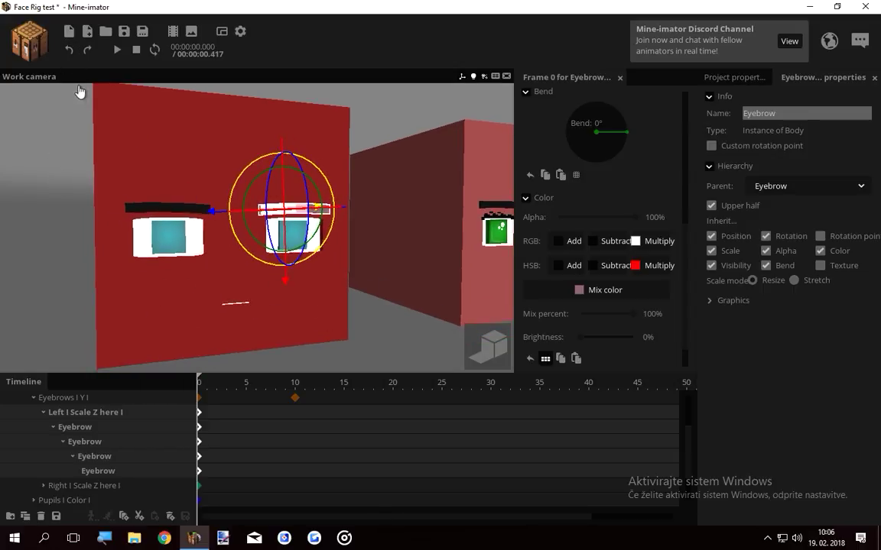
pyautogui.click(70, 51)
pyautogui.click(49, 242)
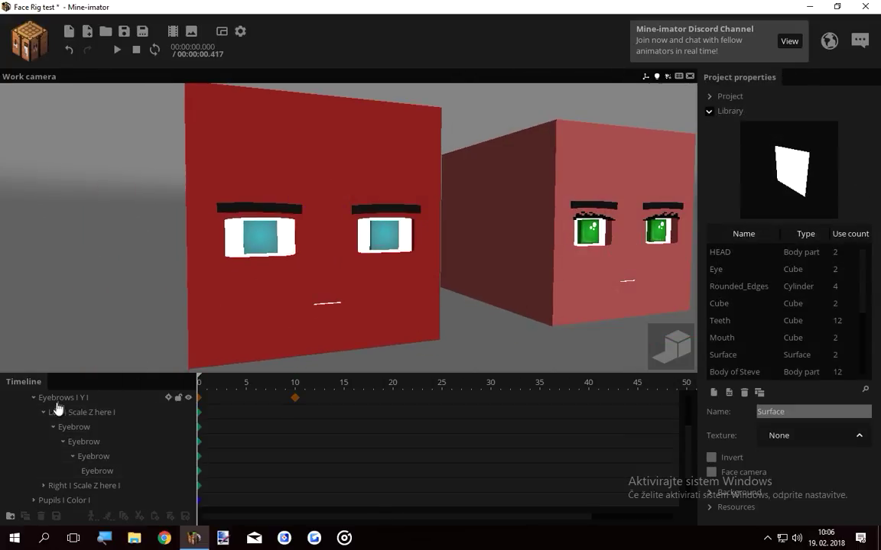
# Step: Inspect the right eyebrow's nested Eyebrow parts, then collapse the Eyebrows folder
pyautogui.click(43, 412)
pyautogui.click(43, 441)
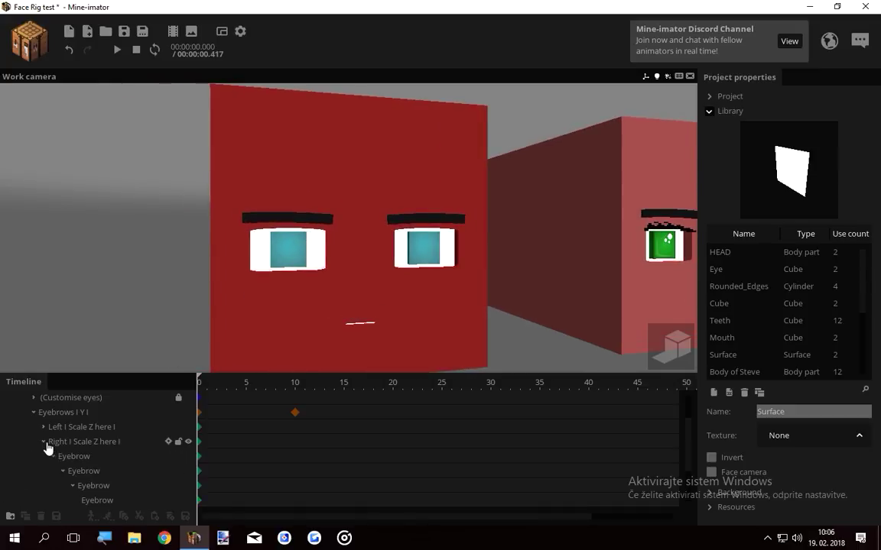
pyautogui.click(43, 442)
pyautogui.click(33, 414)
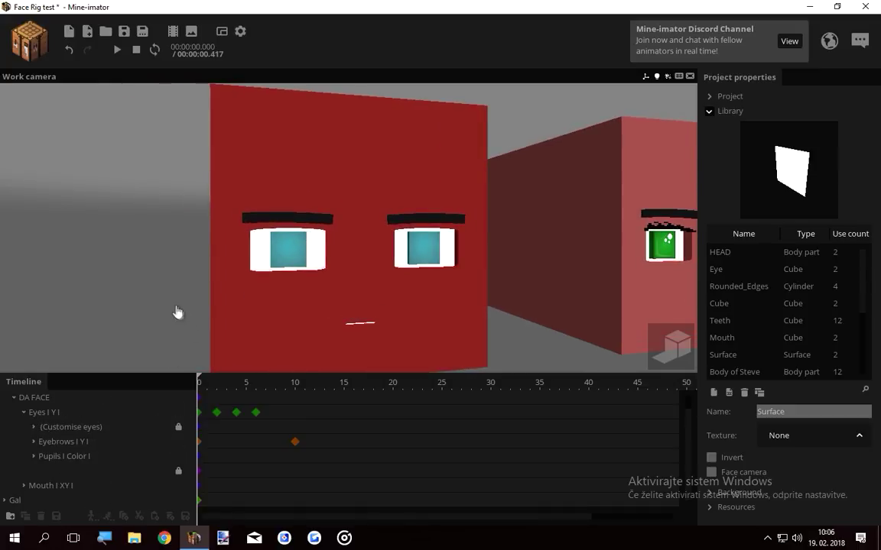
# Step: Expand the Pupils folder and add a keyframe to it at frame 8
pyautogui.click(34, 457)
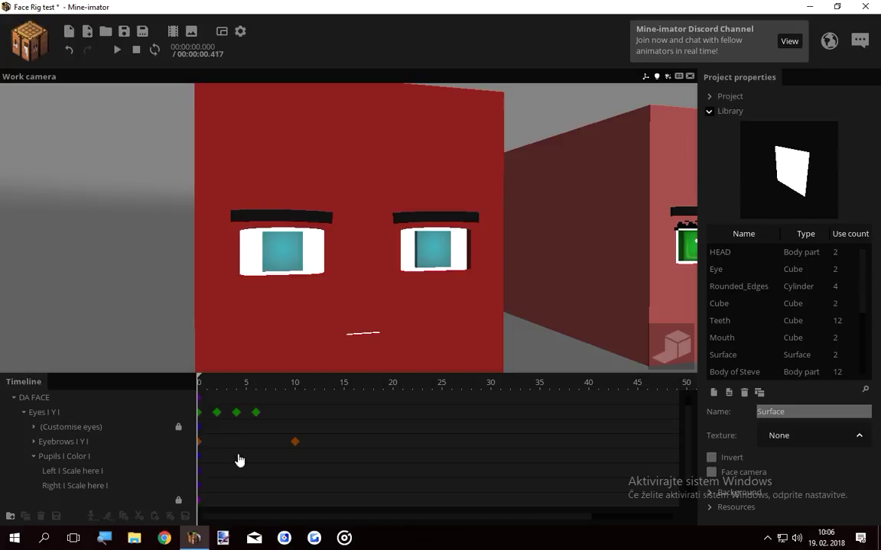
pyautogui.click(278, 462)
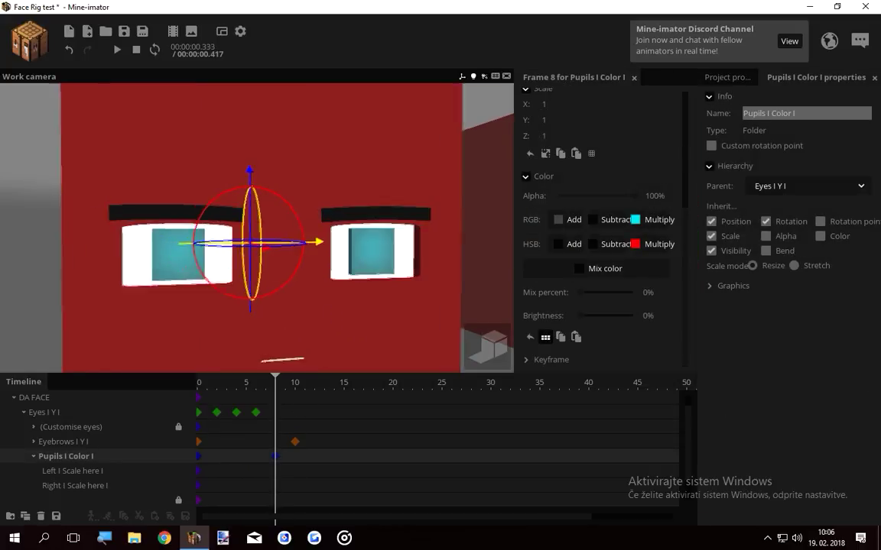
pyautogui.moveTo(257, 228); pyautogui.dragTo(240, 241, button='right')
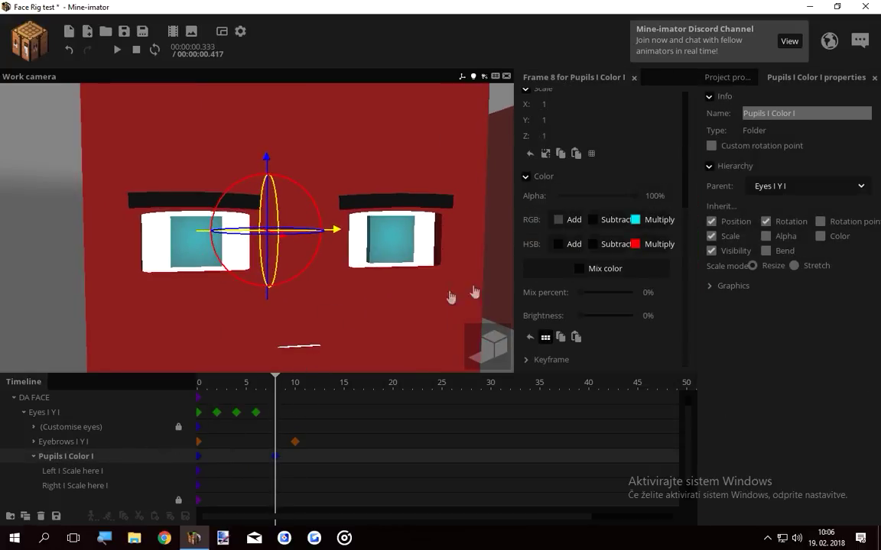
# Step: Set the Pupils folder's RGB add color to a darker gray
pyautogui.click(572, 221)
pyautogui.moveTo(472, 250)
pyautogui.mouseDown()
pyautogui.moveTo(450, 220)
pyautogui.moveTo(464, 216)
pyautogui.moveTo(425, 295)
pyautogui.moveTo(401, 264)
pyautogui.moveTo(399, 281)
pyautogui.moveTo(398, 273)
pyautogui.mouseUp()
pyautogui.click(564, 322)
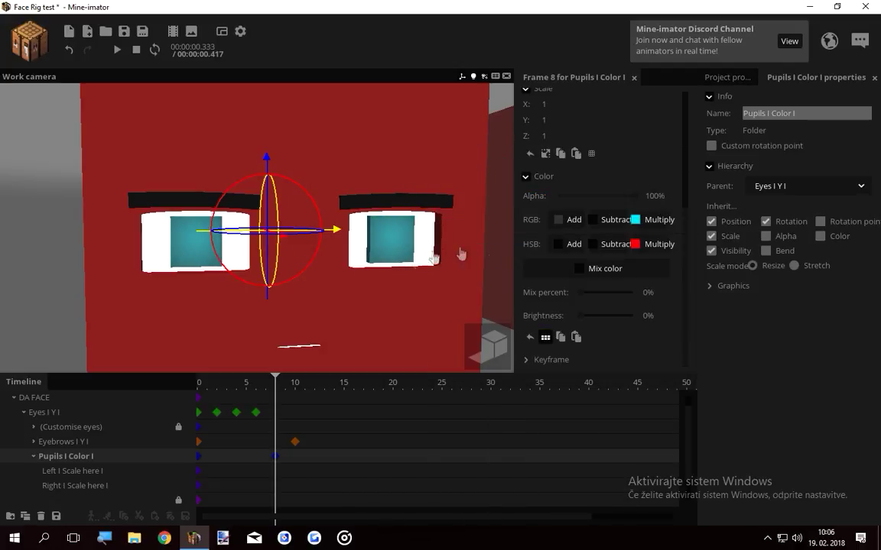
# Step: Try RGB multiply color 00FF84 on the Pupils folder, then reset the color to its default
pyautogui.click(643, 218)
pyautogui.moveTo(546, 144); pyautogui.dragTo(687, 242)
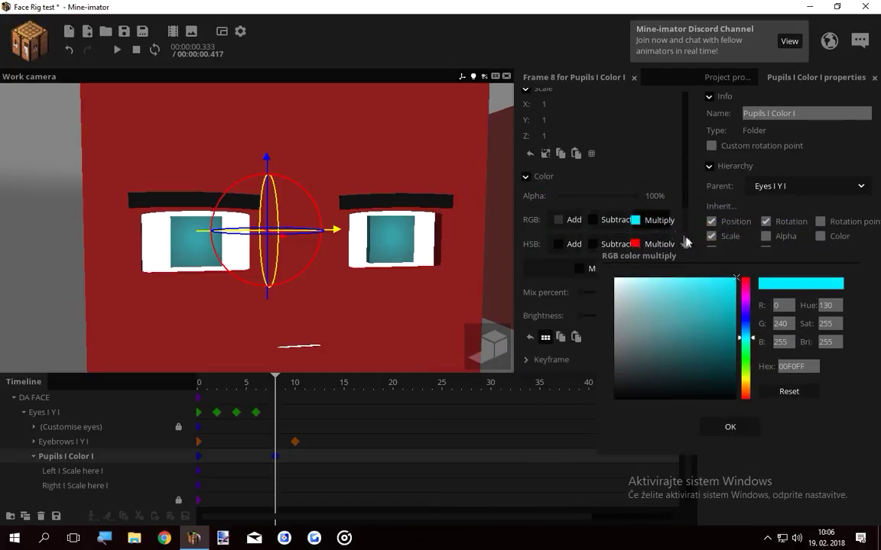
pyautogui.moveTo(751, 341); pyautogui.dragTo(754, 364)
pyautogui.moveTo(391, 240)
pyautogui.mouseDown(button='right')
pyautogui.moveTo(321, 239)
pyautogui.moveTo(392, 241)
pyautogui.mouseUp(button='right')
pyautogui.press('w')
pyautogui.scroll(-5, 232, 202)
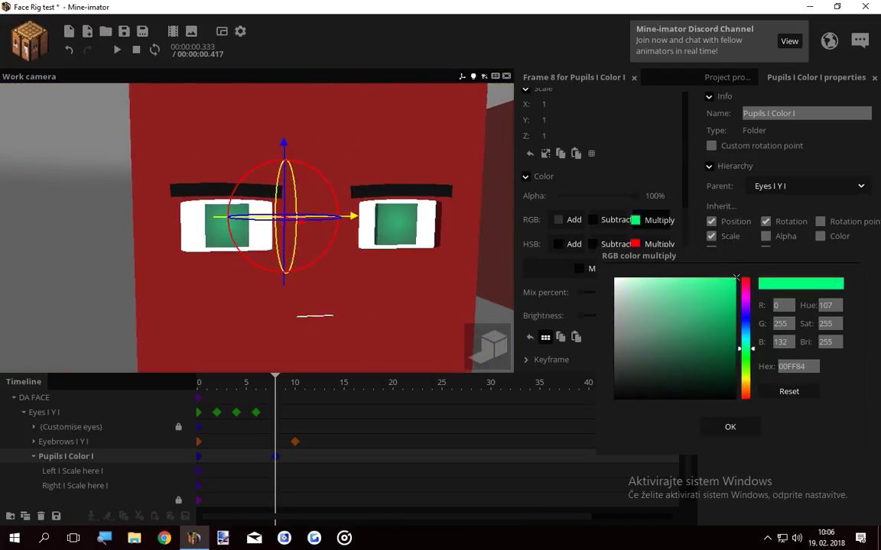
pyautogui.click(778, 393)
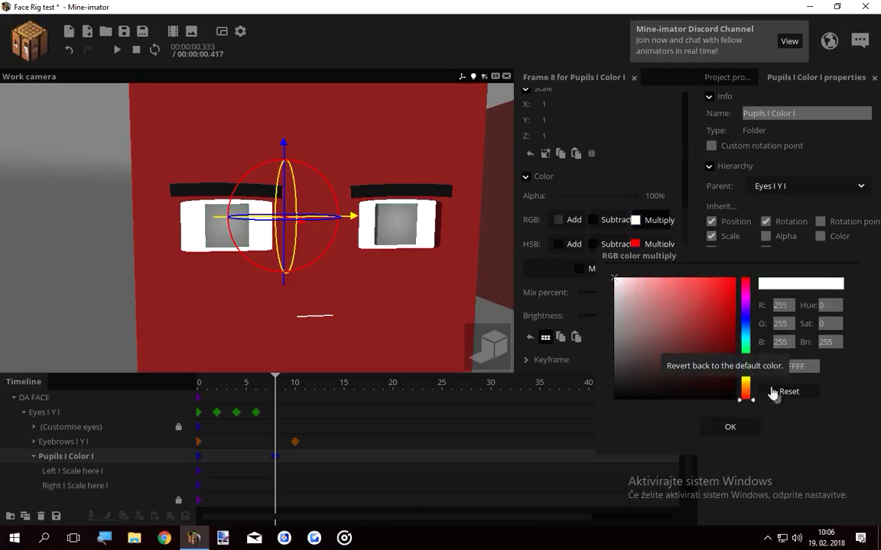
# Step: Set the Pupils folder's RGB multiply color to a light cyan blue
pyautogui.click(746, 338)
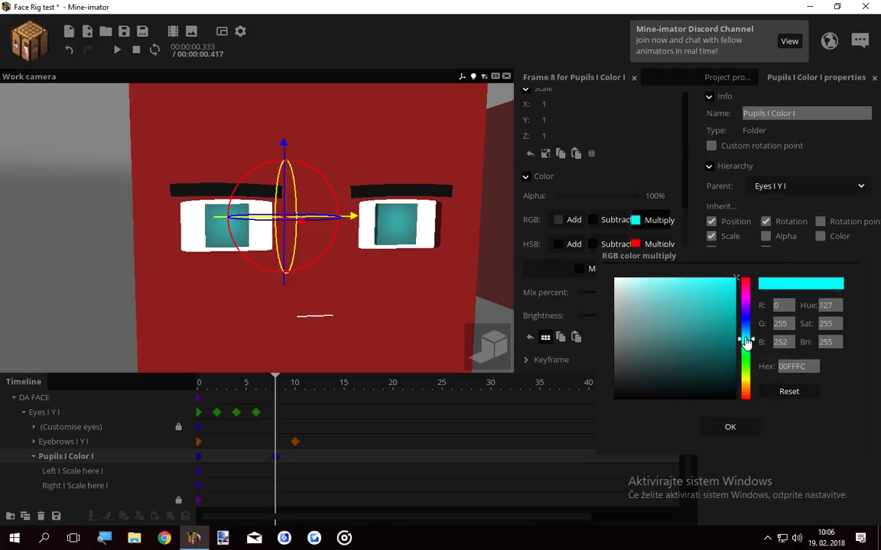
pyautogui.moveTo(746, 340); pyautogui.dragTo(746, 336)
pyautogui.click(712, 425)
# Step: Try moving both pupils sideways and vertically within the eyes, bringing them back to about their starting position
pyautogui.scroll(-3, 306, 229)
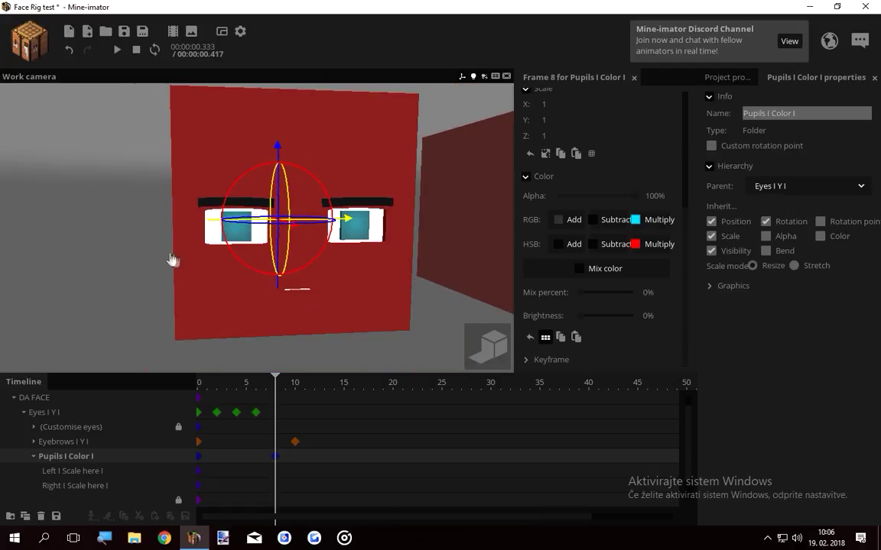
pyautogui.scroll(2, 138, 282)
pyautogui.scroll(2, 336, 324)
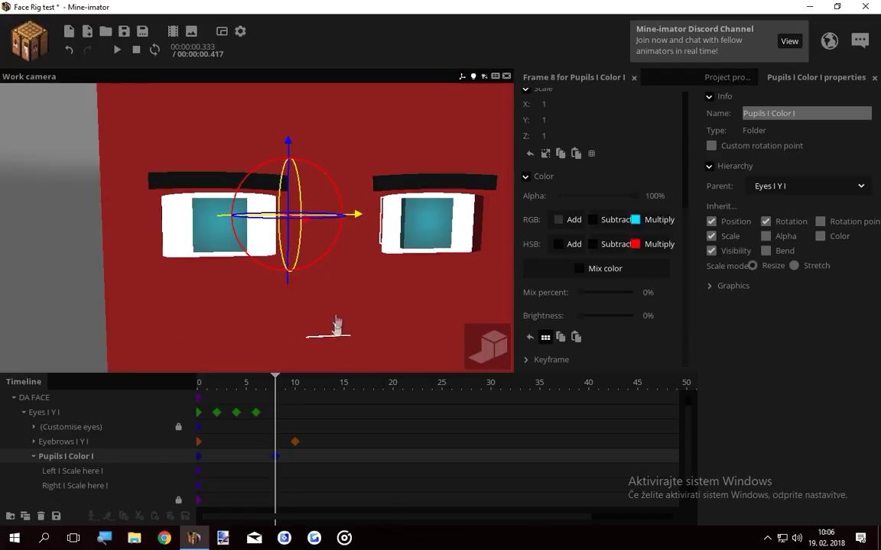
pyautogui.moveTo(355, 216); pyautogui.dragTo(356, 226)
pyautogui.moveTo(294, 148)
pyautogui.mouseDown()
pyautogui.moveTo(293, 165)
pyautogui.moveTo(294, 147)
pyautogui.mouseUp()
# Step: Try pulling both pupils forward out of the head, then undo the move and clear the selection
pyautogui.moveTo(321, 153); pyautogui.dragTo(347, 169)
pyautogui.moveTo(306, 229); pyautogui.dragTo(323, 235, button='middle')
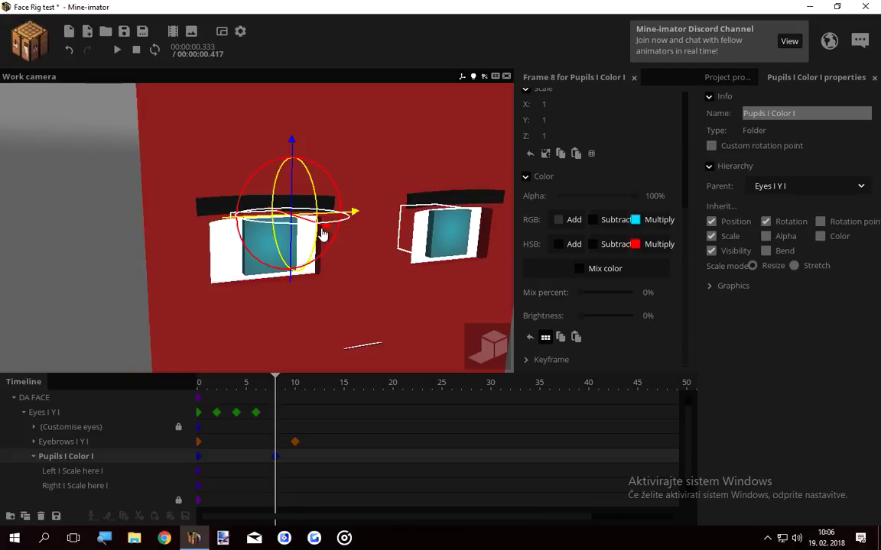
pyautogui.moveTo(324, 235); pyautogui.dragTo(364, 361)
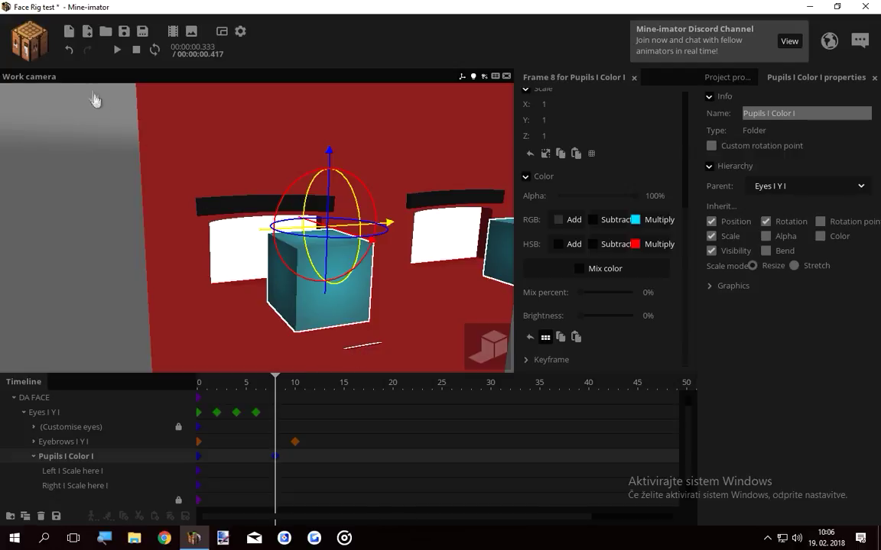
pyautogui.click(70, 51)
pyautogui.click(78, 252)
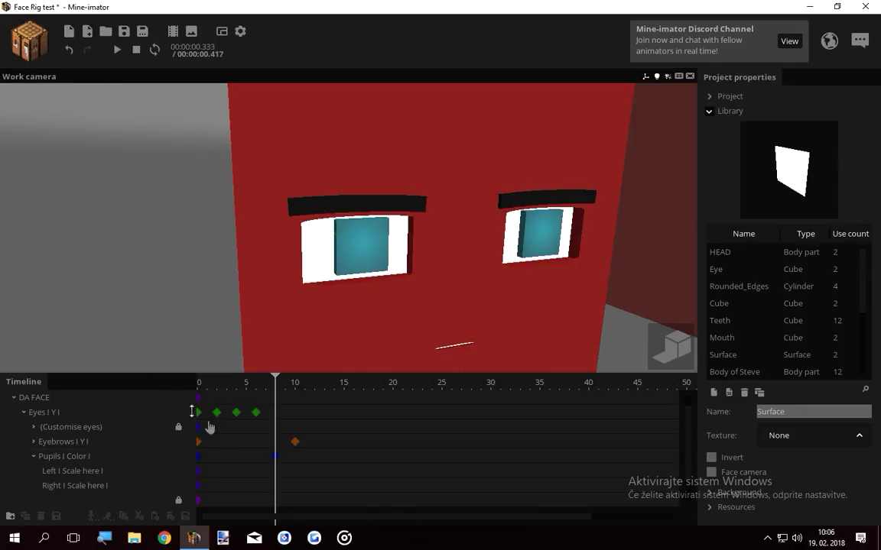
# Step: Add keyframes at frame 9 to the left and right pupil parts and select both of them together
pyautogui.click(281, 477)
pyautogui.click(284, 489)
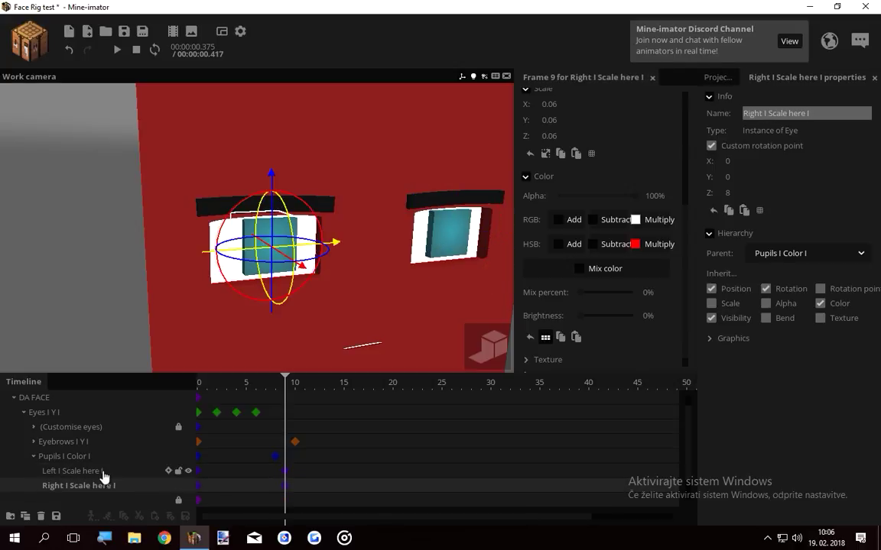
pyautogui.click(267, 474)
pyautogui.moveTo(295, 495); pyautogui.dragTo(278, 472)
pyautogui.scroll(3, 677, 218)
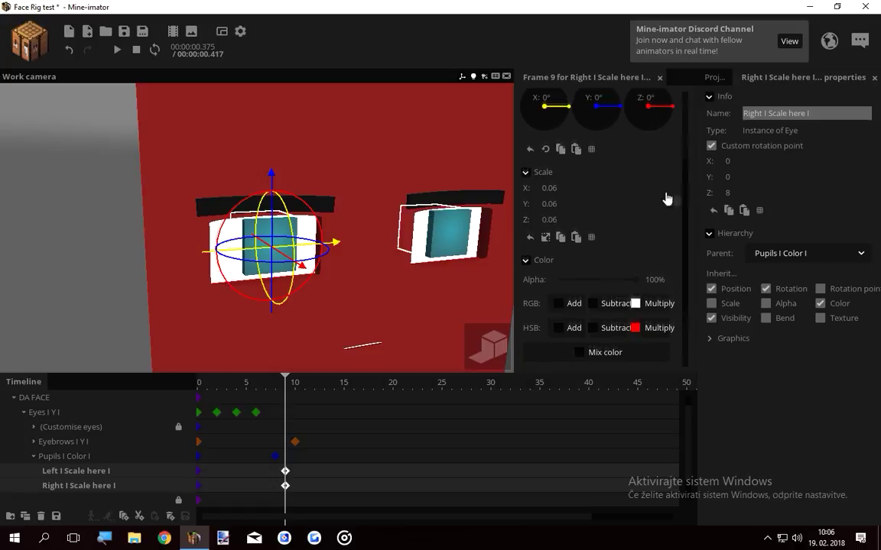
# Step: Link the scale axes and shrink both pupils uniformly to a scale of about 0.02
pyautogui.click(545, 223)
pyautogui.moveTo(556, 196); pyautogui.dragTo(541, 219)
pyautogui.press('w')
pyautogui.moveTo(493, 221); pyautogui.dragTo(493, 222, button='right')
pyautogui.moveTo(514, 200); pyautogui.dragTo(550, 208)
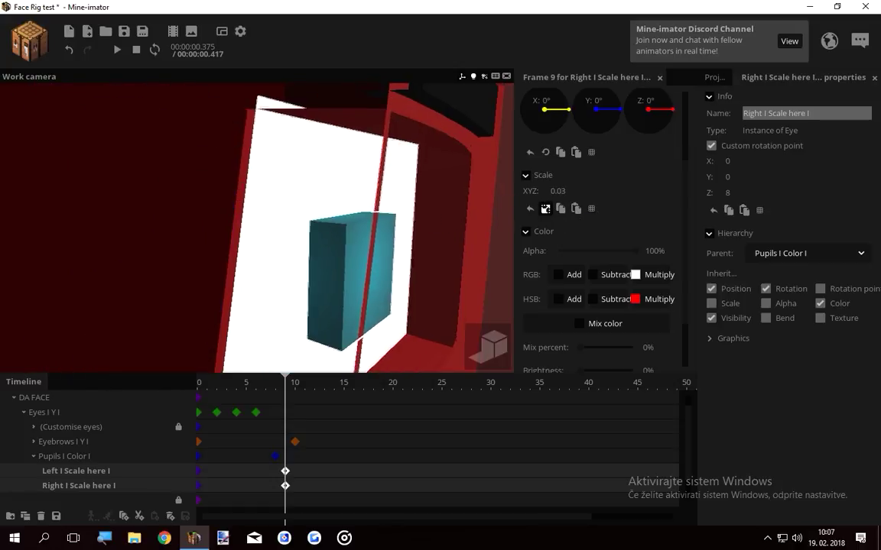
pyautogui.press('s')
pyautogui.moveTo(367, 229); pyautogui.dragTo(371, 286, button='right')
pyautogui.press('e')
pyautogui.press('a')
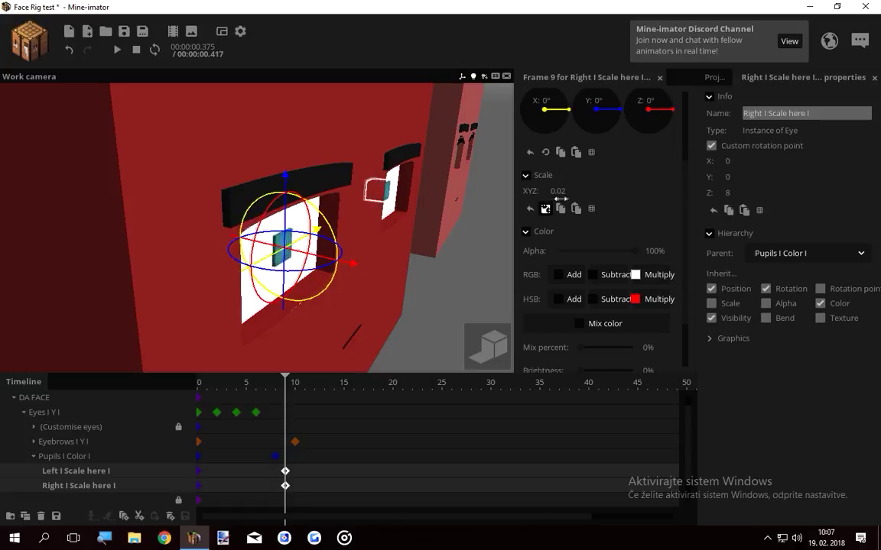
# Step: Enlarge both pupils uniformly to a medium size within the eyes and clear the selection
pyautogui.moveTo(560, 199); pyautogui.dragTo(578, 211)
pyautogui.press('s')
pyautogui.moveTo(451, 191); pyautogui.dragTo(371, 185, button='right')
pyautogui.press('d')
pyautogui.moveTo(559, 194)
pyautogui.mouseDown()
pyautogui.moveTo(580, 199)
pyautogui.moveTo(560, 200)
pyautogui.mouseUp()
pyautogui.scroll(-4, 367, 221)
pyautogui.click(72, 272)
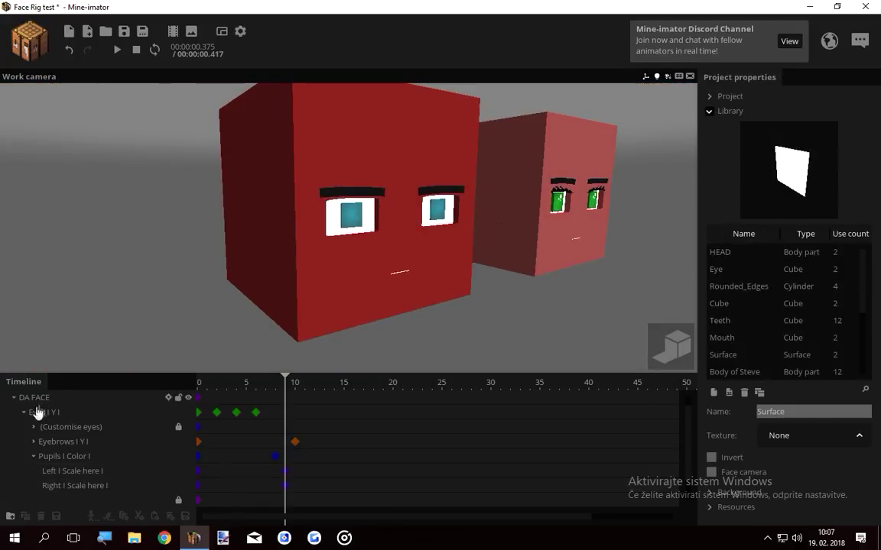
# Step: Collapse the Eyes folder, expand the Mouth folder and add a keyframe for it at frame 9
pyautogui.click(23, 412)
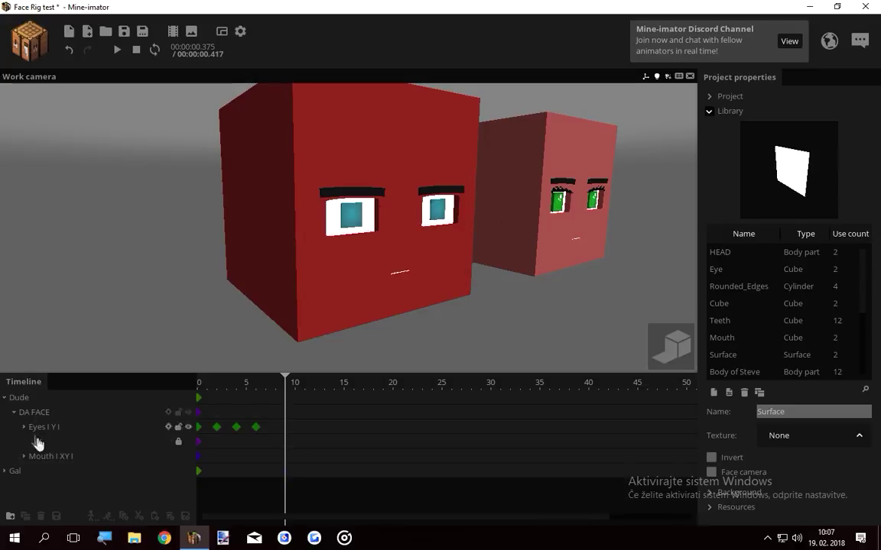
pyautogui.press('s')
pyautogui.moveTo(120, 300); pyautogui.dragTo(122, 301, button='right')
pyautogui.press('d')
pyautogui.click(24, 456)
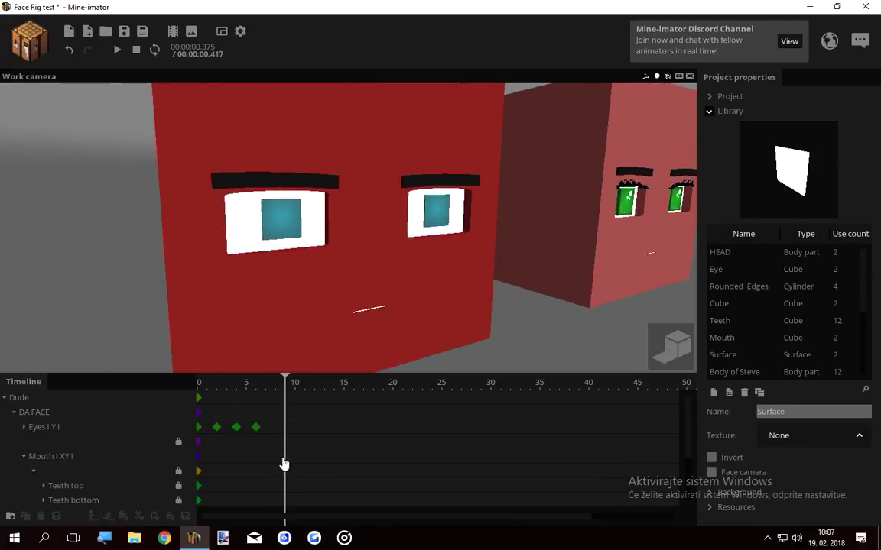
pyautogui.click(64, 459)
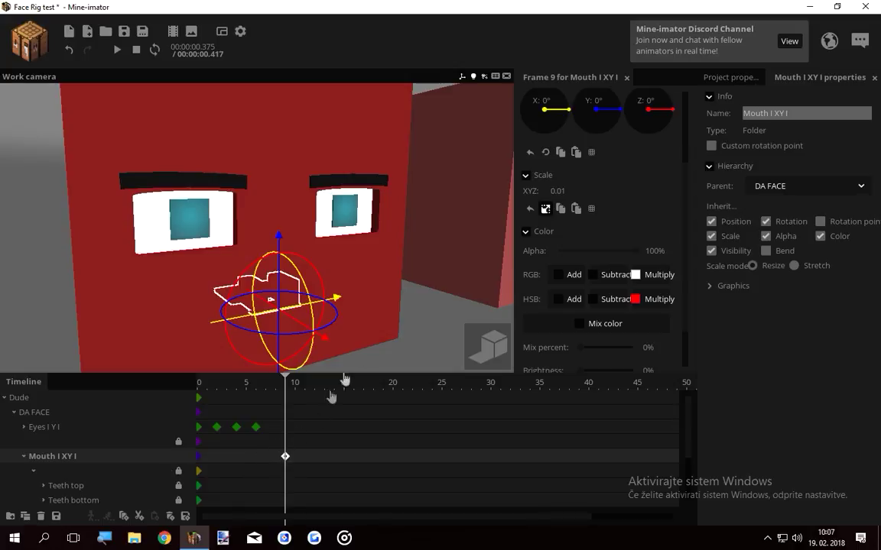
# Step: Unlink the mouth's scale axes, open it to a scale of about X 0.04 and Y 0.39, and clear the selection
pyautogui.press('w')
pyautogui.moveTo(363, 347); pyautogui.dragTo(364, 348, button='right')
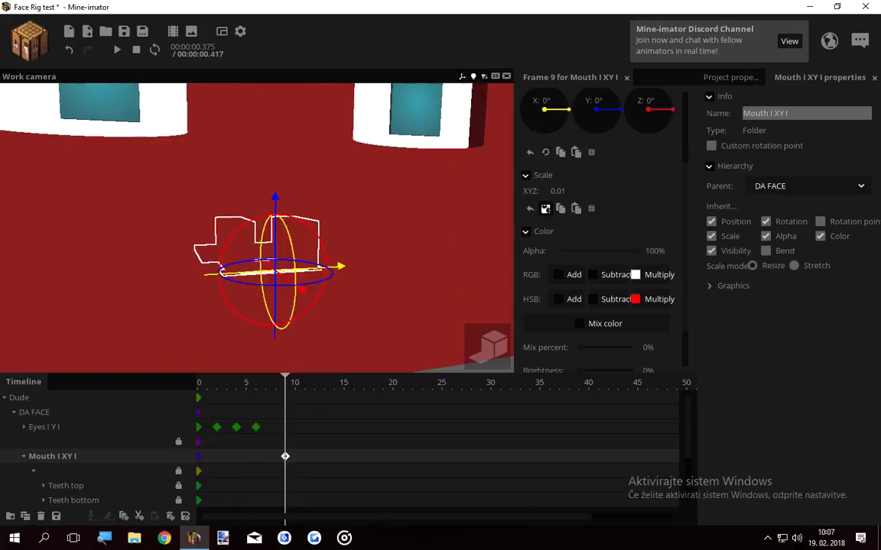
pyautogui.click(545, 208)
pyautogui.moveTo(544, 207); pyautogui.dragTo(656, 210)
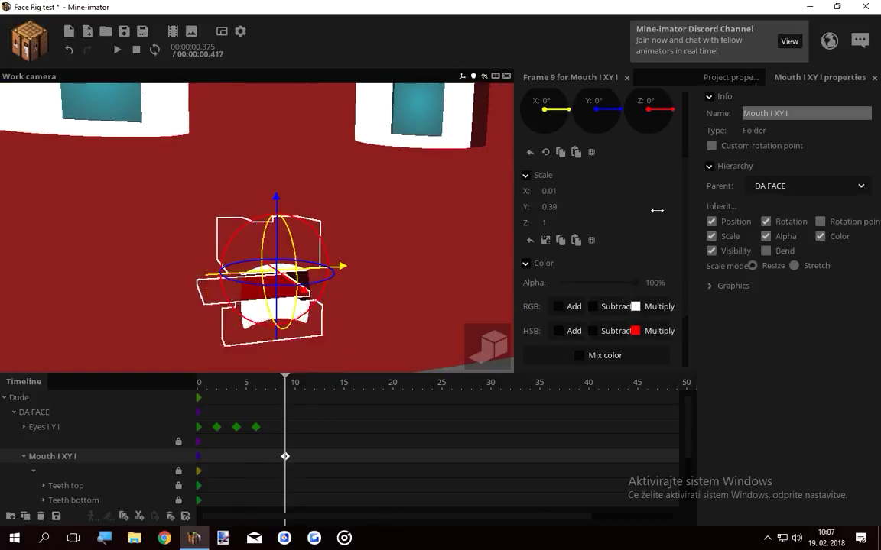
pyautogui.moveTo(564, 194); pyautogui.dragTo(605, 199)
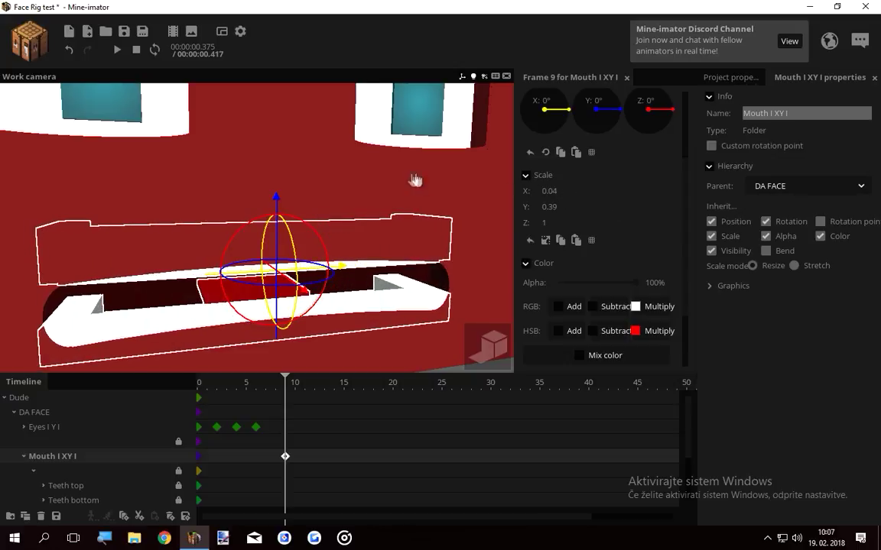
pyautogui.press('s')
pyautogui.moveTo(413, 180); pyautogui.dragTo(413, 180, button='right')
pyautogui.click(179, 214)
pyautogui.press('w')
pyautogui.moveTo(179, 214); pyautogui.dragTo(178, 214, button='right')
pyautogui.press('s')
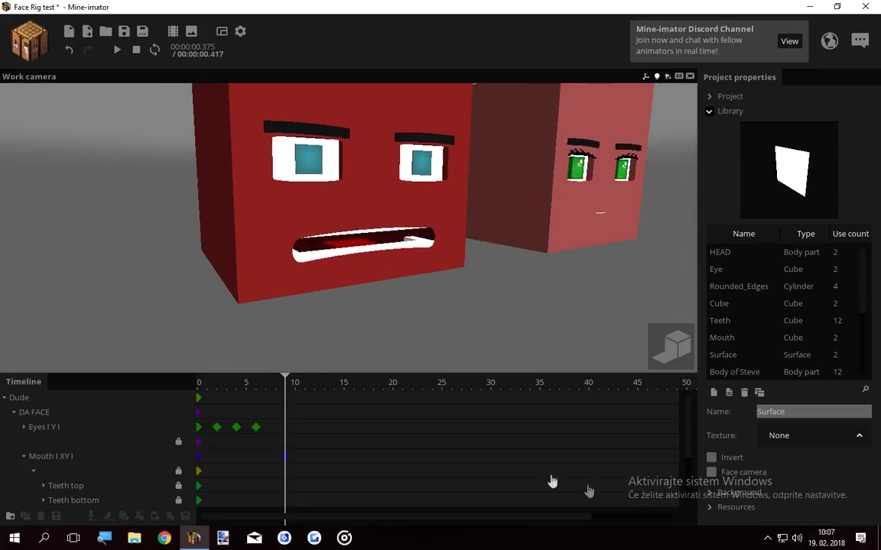
# Step: Try keyframing the top and bottom teeth at frame 9 and scaling them to a Y of about 0.89
pyautogui.scroll(-3, 623, 412)
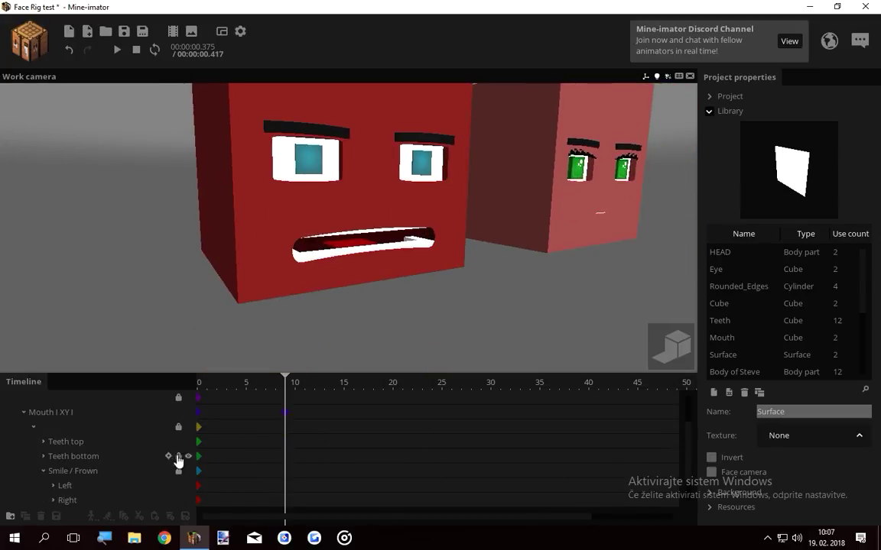
pyautogui.click(284, 442)
pyautogui.click(284, 457)
pyautogui.moveTo(277, 462); pyautogui.dragTo(291, 437)
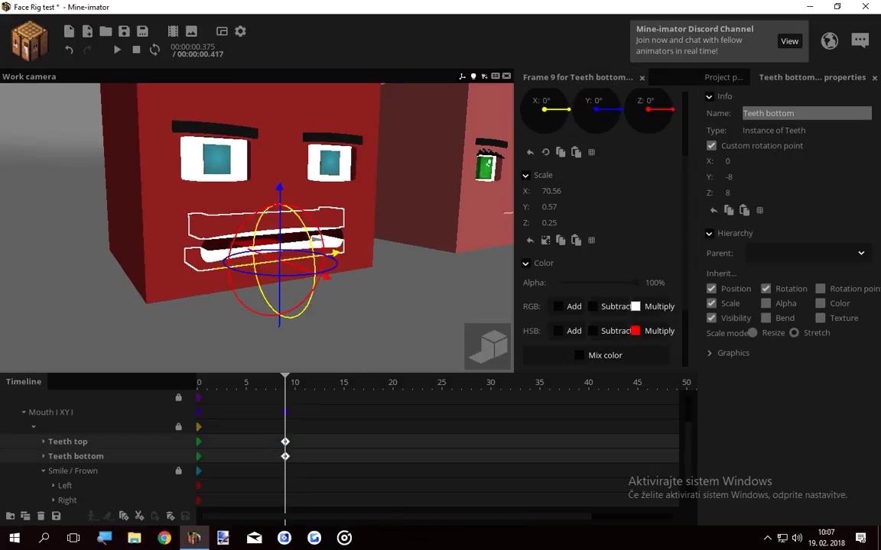
pyautogui.moveTo(401, 311); pyautogui.dragTo(401, 311, button='right')
pyautogui.press('w')
pyautogui.moveTo(550, 207); pyautogui.dragTo(569, 214)
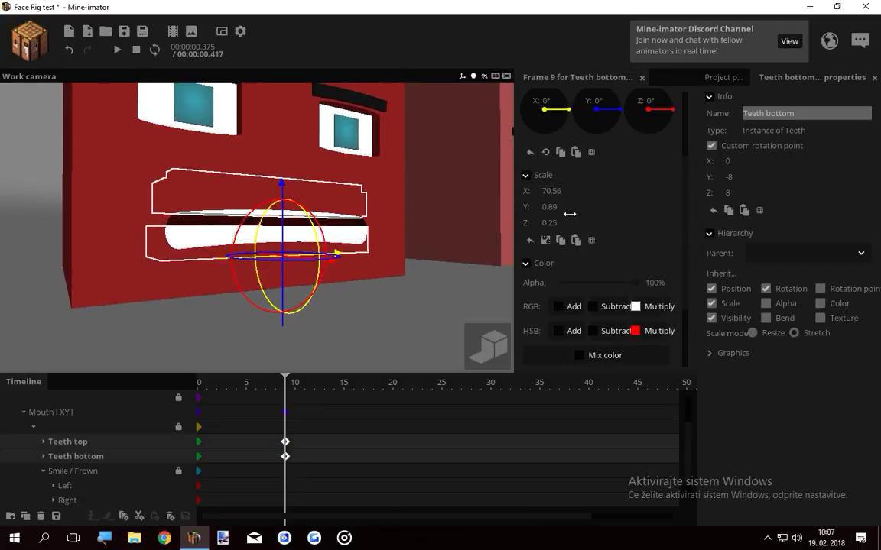
# Step: Try shifting the top teeth vertically, then delete both teeth keyframes at frame 9
pyautogui.click(286, 444)
pyautogui.moveTo(282, 150); pyautogui.dragTo(281, 155)
pyautogui.moveTo(298, 440); pyautogui.dragTo(284, 464)
pyautogui.press('Delete')
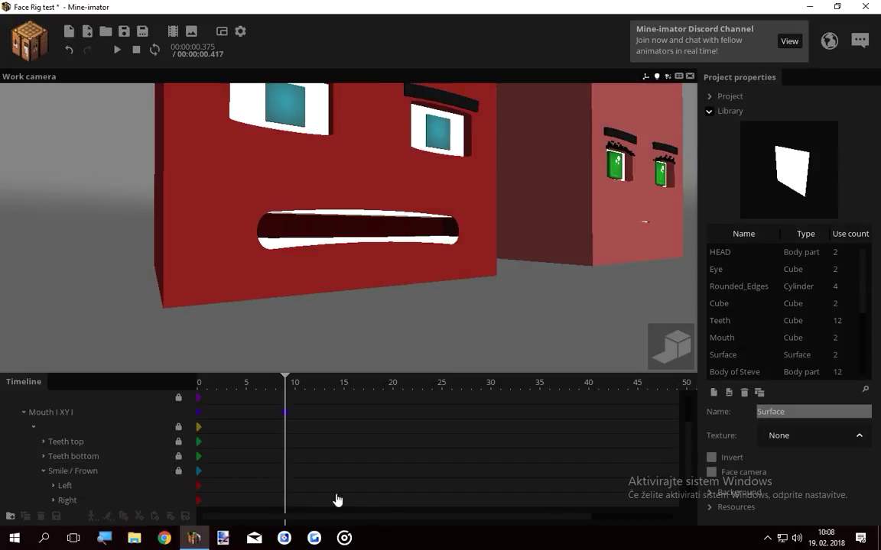
# Step: Keyframe the Left and Right parts of Smile / Frown at frame 9 and bend them together into a smile
pyautogui.click(285, 486)
pyautogui.click(287, 500)
pyautogui.keyDown('shift'); pyautogui.click(282, 487); pyautogui.keyUp('shift')
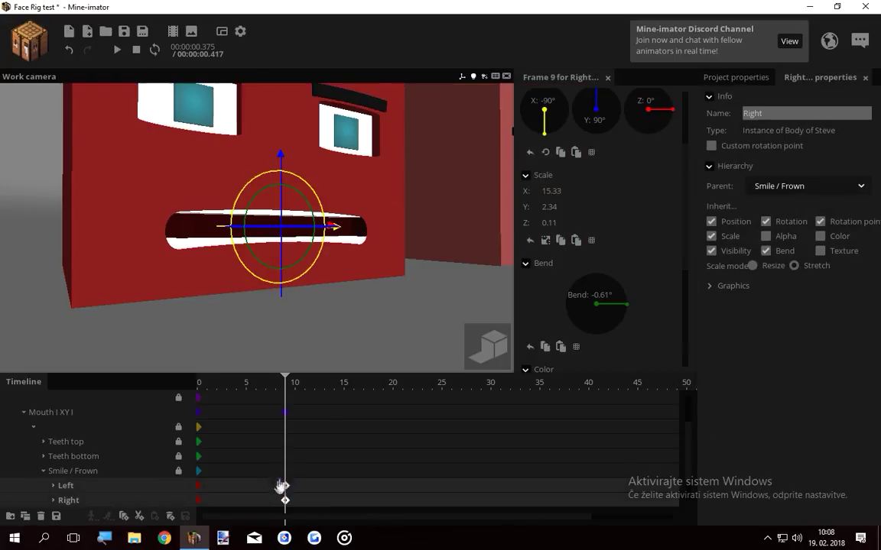
pyautogui.scroll(3, 303, 268)
pyautogui.moveTo(311, 268); pyautogui.dragTo(309, 269)
pyautogui.scroll(-3, 332, 233)
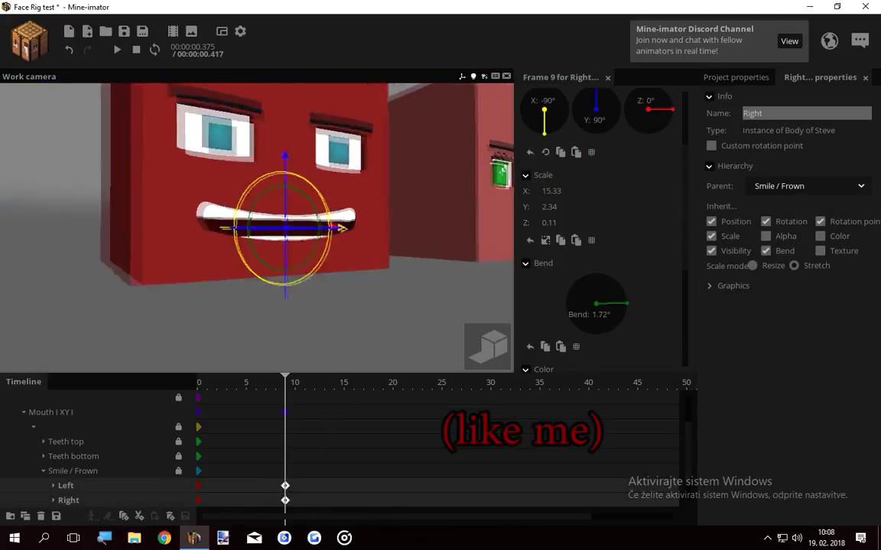
pyautogui.scroll(3, 344, 229)
pyautogui.scroll(-2, 379, 236)
pyautogui.moveTo(320, 280)
pyautogui.mouseDown()
pyautogui.moveTo(273, 286)
pyautogui.moveTo(317, 279)
pyautogui.mouseUp()
# Step: Open the mouth taller by setting the Mouth folder's Y scale to about 0.72
pyautogui.moveTo(566, 210); pyautogui.dragTo(573, 211)
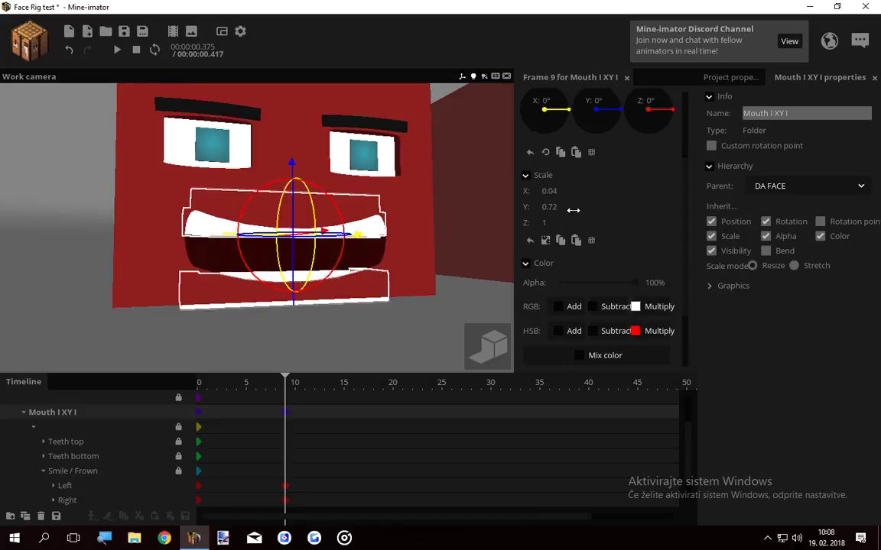
pyautogui.scroll(1, 397, 230)
pyautogui.moveTo(398, 229); pyautogui.dragTo(397, 207)
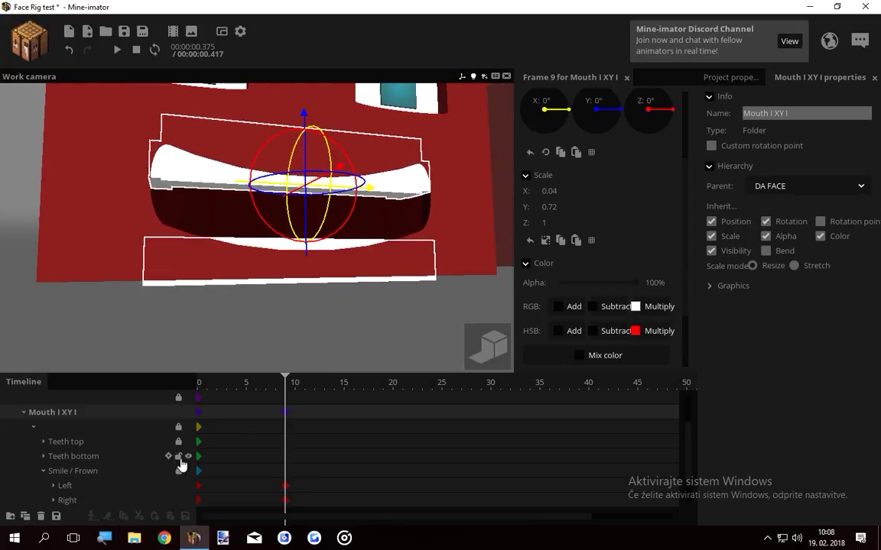
# Step: Keyframe the bottom teeth at frame 9, set their Y scale to about 0.42 and adjust their height
pyautogui.click(286, 461)
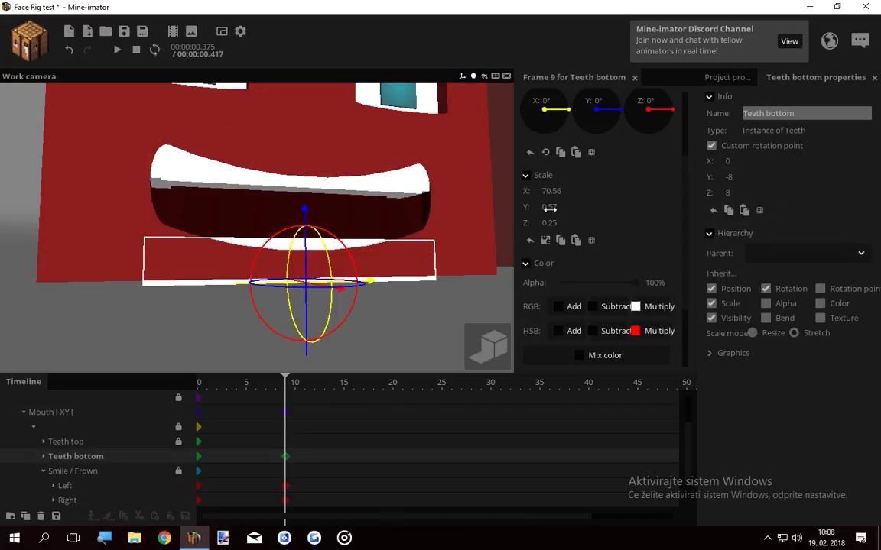
pyautogui.moveTo(549, 207); pyautogui.dragTo(483, 239)
pyautogui.moveTo(306, 323); pyautogui.dragTo(307, 308)
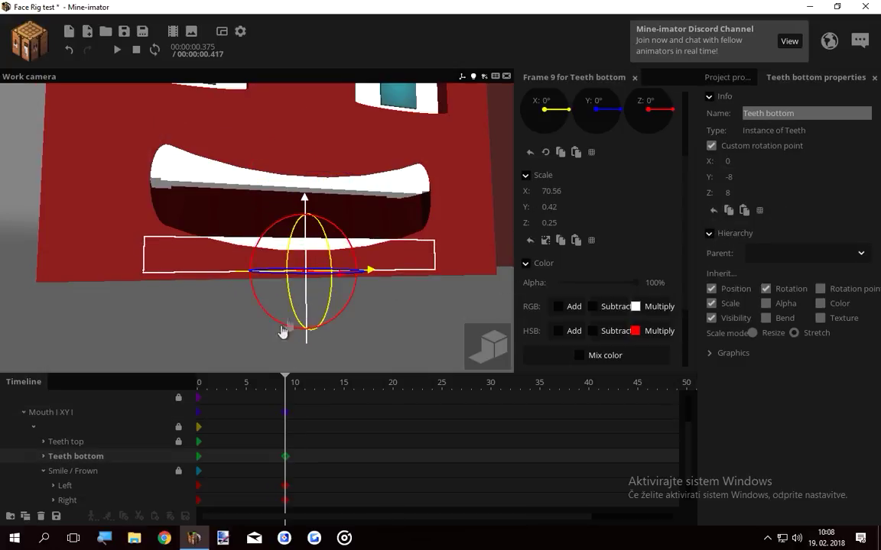
pyautogui.click(215, 367)
# Step: Collapse the Dude rig and expand Gal's face hierarchy down to the eye parts inside (Customise eyes)
pyautogui.scroll(-5, 214, 367)
pyautogui.moveTo(189, 322)
pyautogui.mouseDown(button='right')
pyautogui.moveTo(194, 337)
pyautogui.moveTo(186, 315)
pyautogui.mouseUp(button='right')
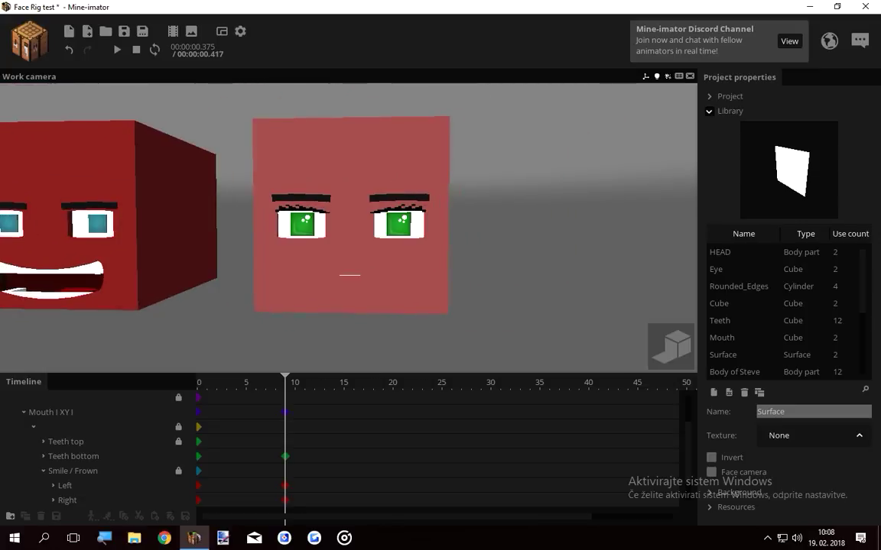
pyautogui.click(23, 413)
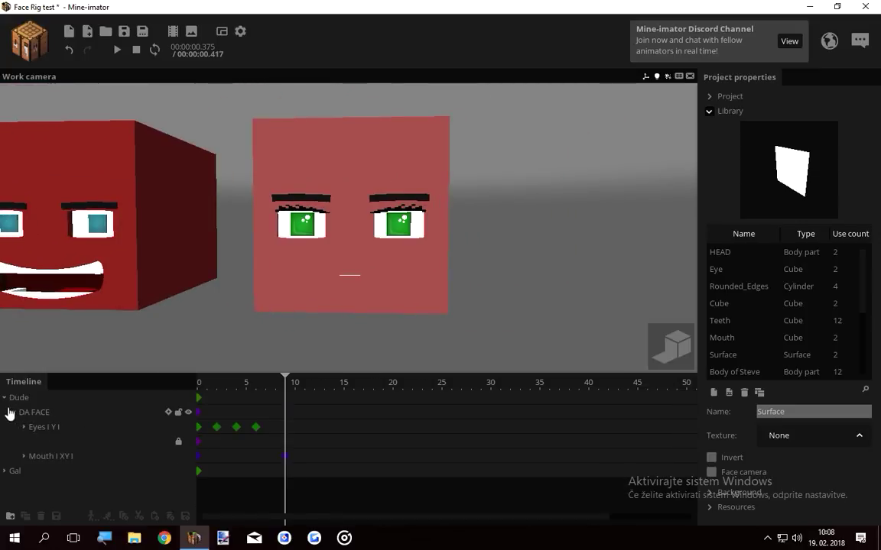
pyautogui.click(4, 397)
pyautogui.click(4, 412)
pyautogui.click(14, 427)
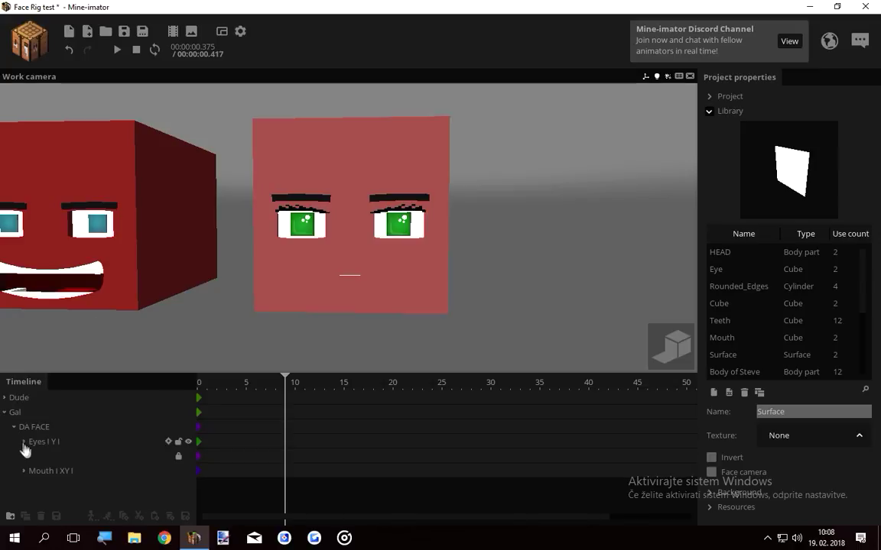
pyautogui.click(23, 442)
pyautogui.scroll(4, 363, 220)
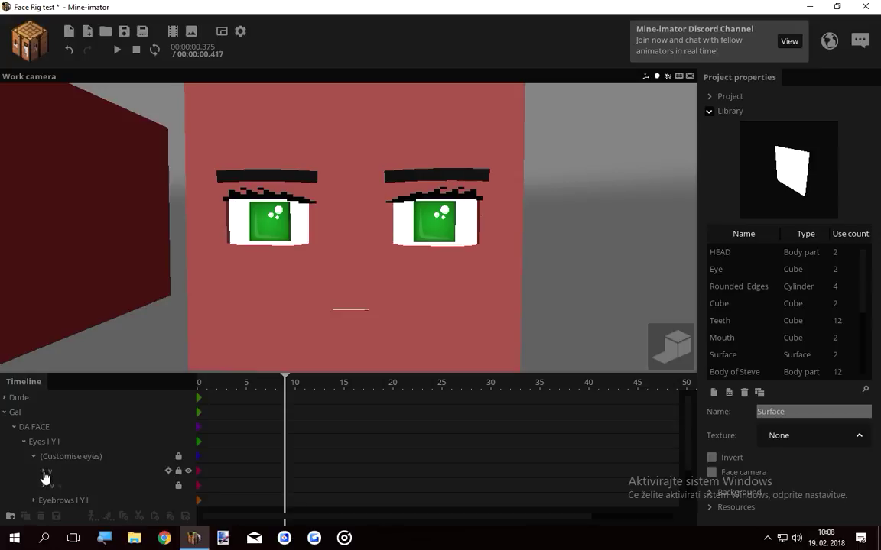
pyautogui.scroll(-3, 660, 418)
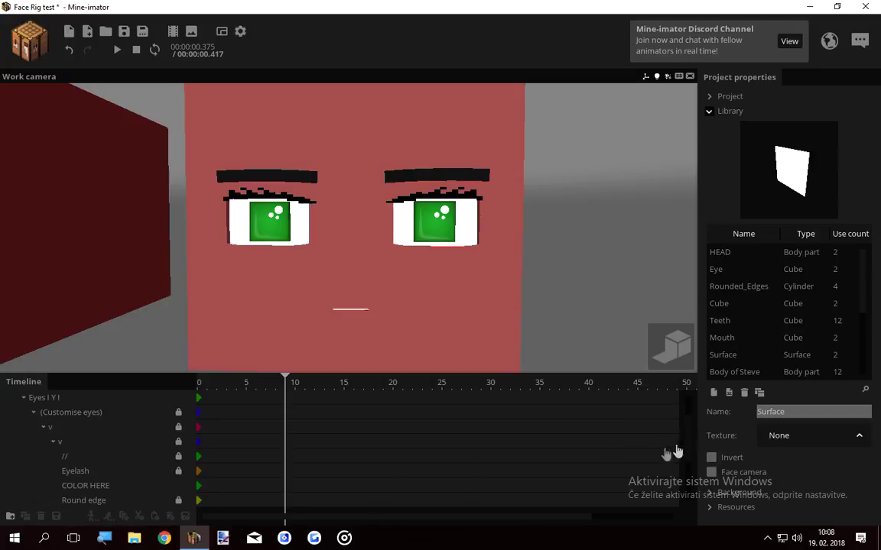
# Step: Try changing the Y scale of Gal's Eyelash part, then undo the change and clear the selection
pyautogui.doubleClick(109, 474)
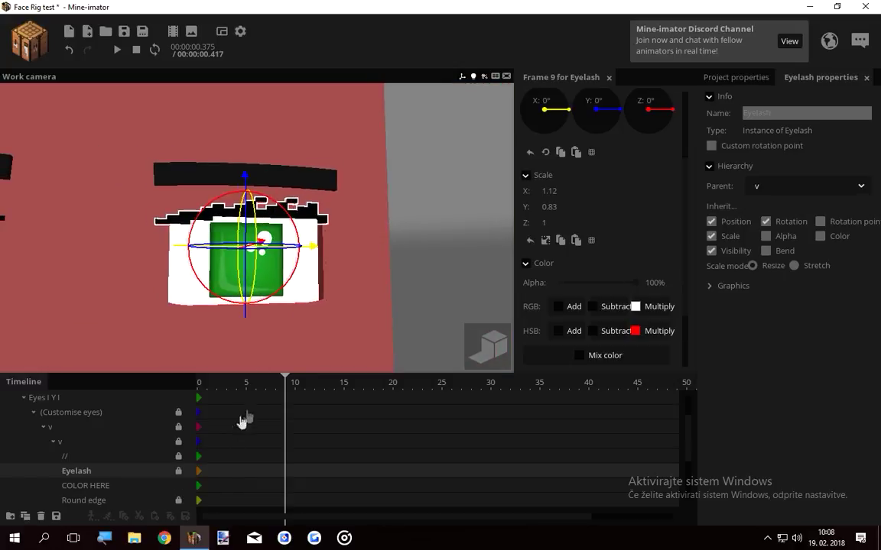
pyautogui.moveTo(544, 207); pyautogui.dragTo(576, 208)
pyautogui.click(68, 49)
pyautogui.click(430, 226)
pyautogui.press('s')
pyautogui.moveTo(430, 226); pyautogui.dragTo(398, 250, button='right')
pyautogui.press('w')
pyautogui.press('s')
pyautogui.press('w')
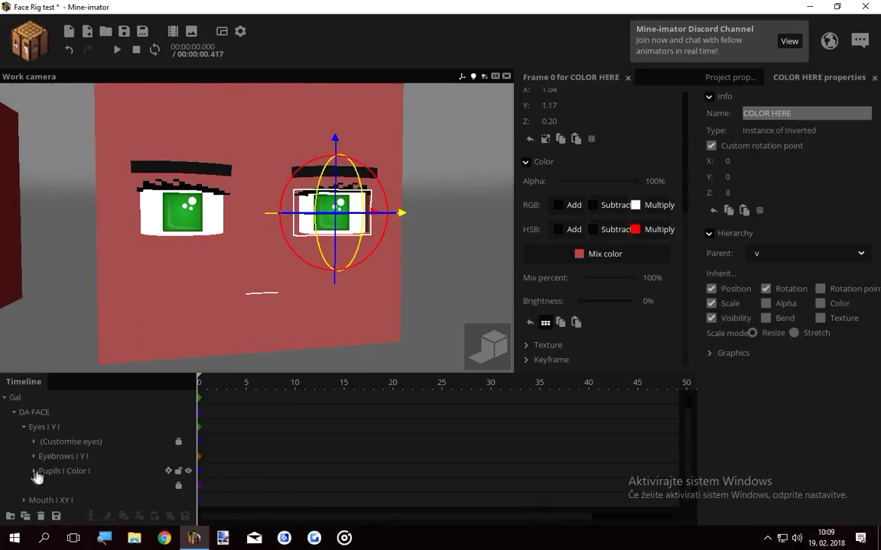
# Step: Try setting the HSB multiply color of Gal's Pupils folder to a cyan hue of 133
pyautogui.click(148, 475)
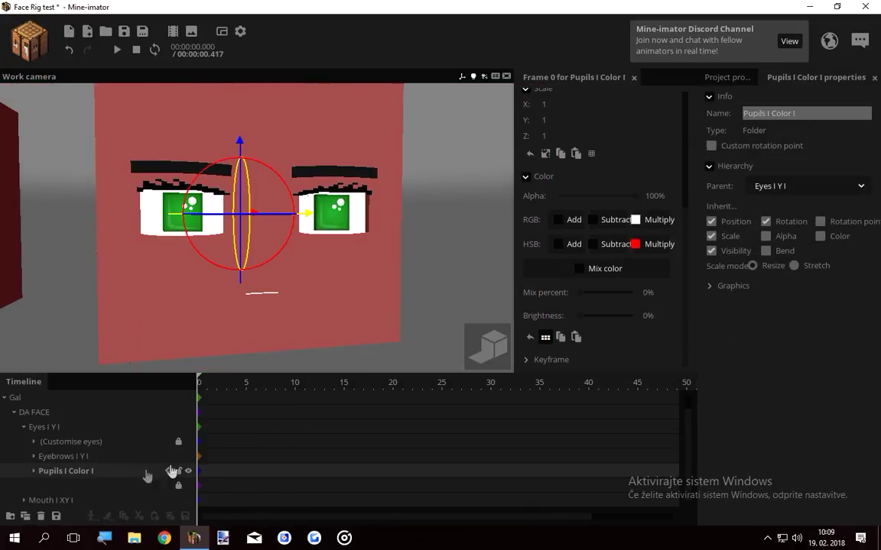
pyautogui.click(649, 246)
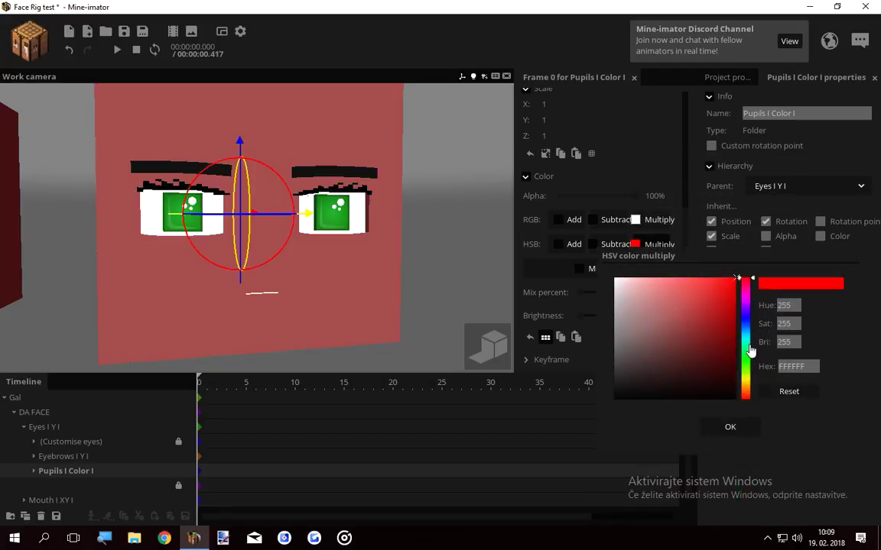
pyautogui.moveTo(751, 350)
pyautogui.mouseDown()
pyautogui.moveTo(745, 395)
pyautogui.moveTo(745, 336)
pyautogui.mouseUp()
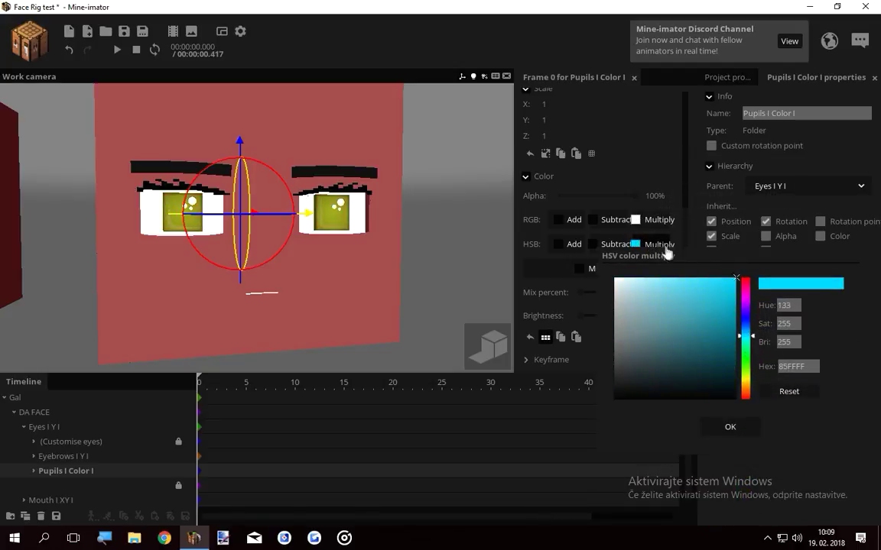
pyautogui.click(666, 250)
# Step: Try another HSB multiply hue for Gal's pupils, then reset the color to FFFFFF and clear the selection
pyautogui.click(656, 250)
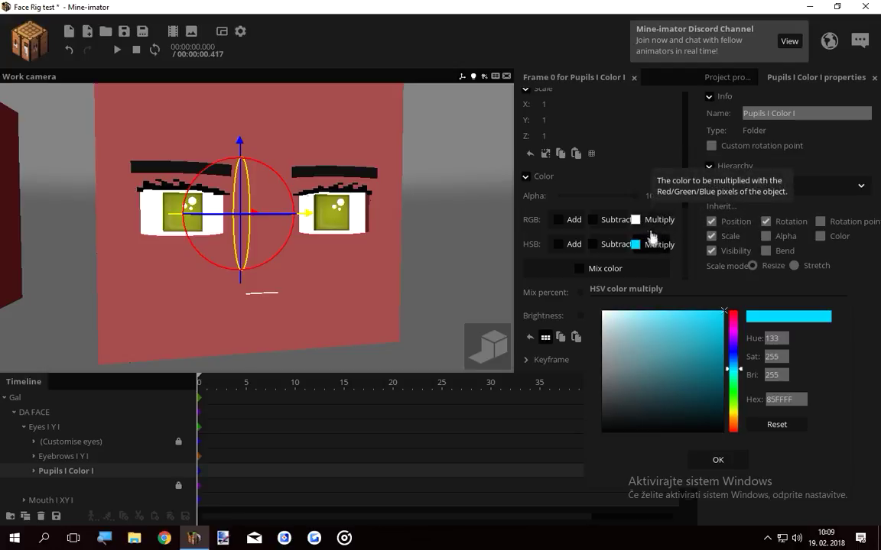
pyautogui.moveTo(732, 367)
pyautogui.mouseDown()
pyautogui.moveTo(731, 413)
pyautogui.moveTo(737, 310)
pyautogui.moveTo(732, 360)
pyautogui.mouseUp()
pyautogui.click(763, 425)
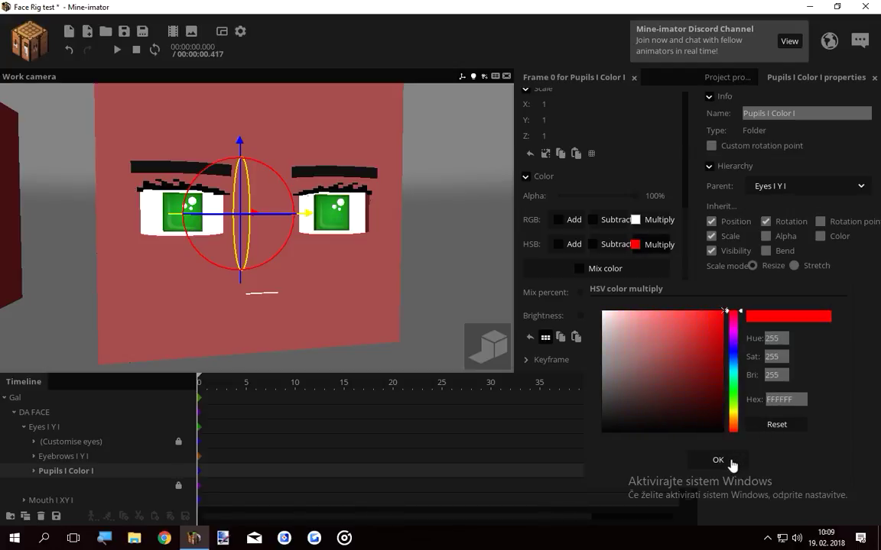
pyautogui.click(730, 464)
pyautogui.click(432, 256)
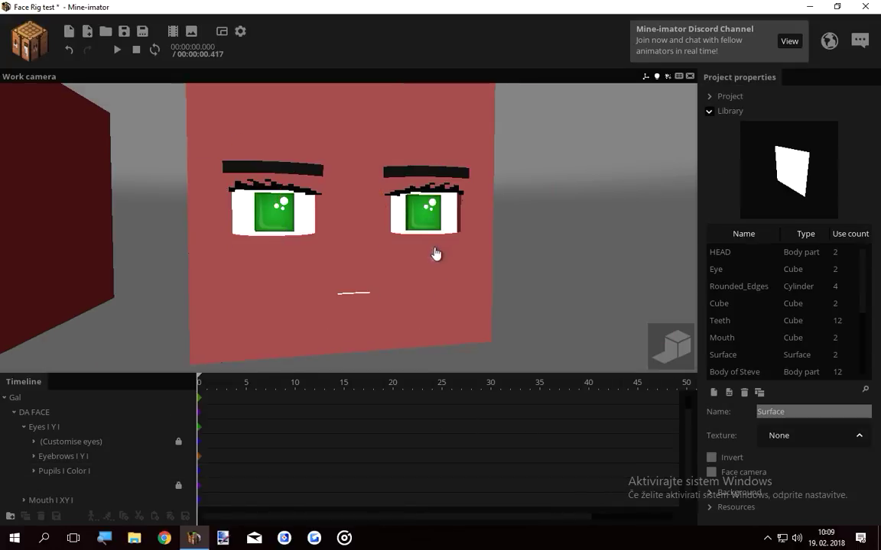
# Step: Open the Tests2 project
pyautogui.moveTo(432, 256)
pyautogui.mouseDown()
pyautogui.moveTo(390, 256)
pyautogui.moveTo(417, 256)
pyautogui.mouseUp()
pyautogui.scroll(-5, 433, 256)
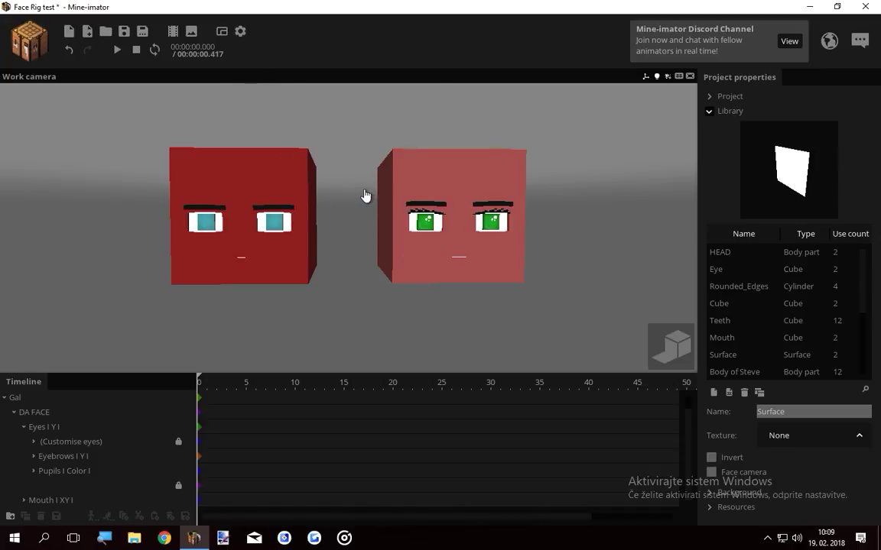
pyautogui.click(107, 32)
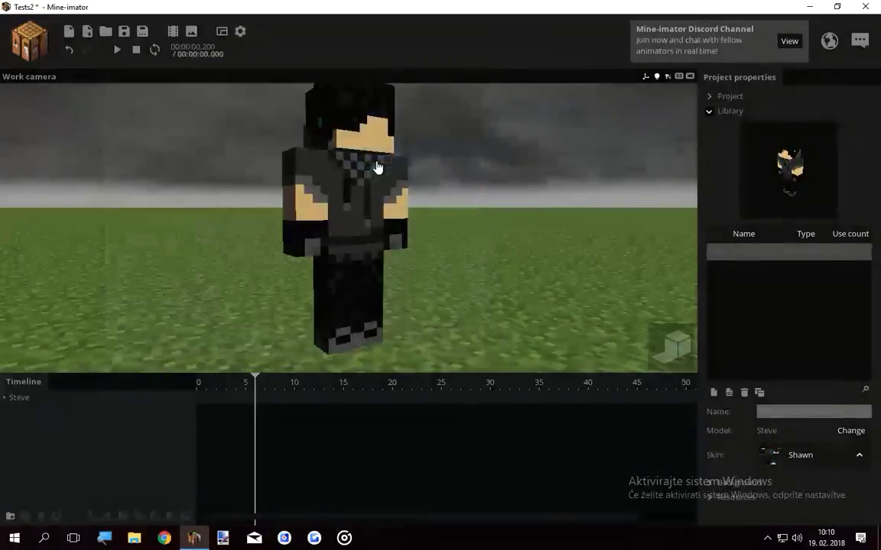
# Step: Examine the character's head up close and look at Steve's properties
pyautogui.scroll(10, 418, 201)
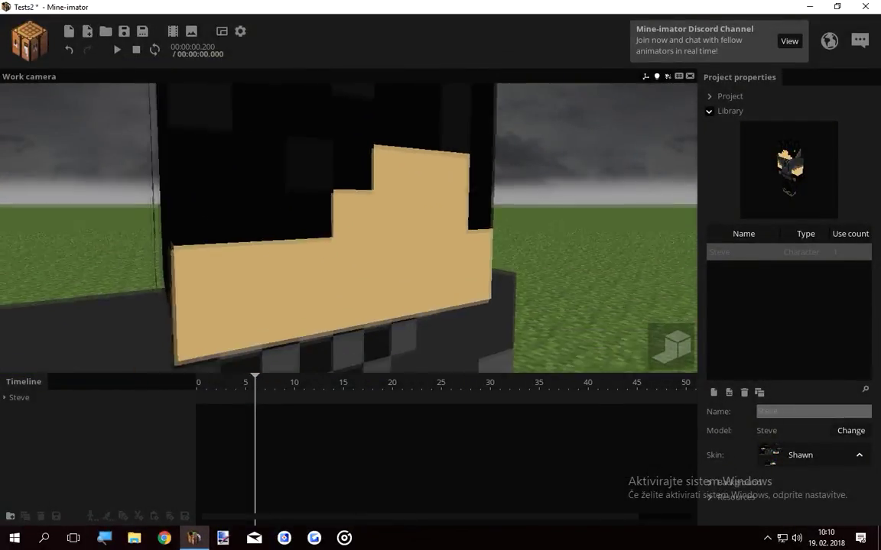
pyautogui.press('s')
pyautogui.moveTo(388, 247); pyautogui.dragTo(348, 225, button='right')
pyautogui.press('a')
pyautogui.press('d')
pyautogui.press('w')
pyautogui.press('e')
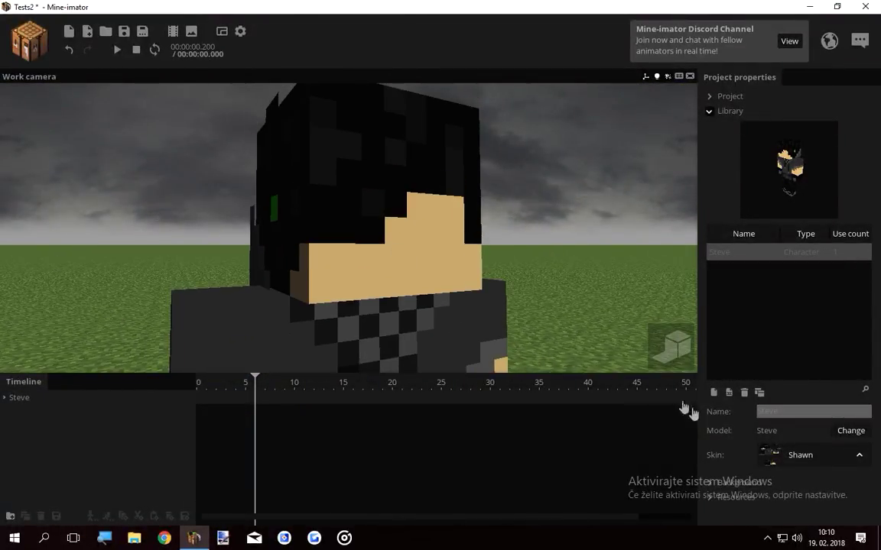
pyautogui.click(380, 239)
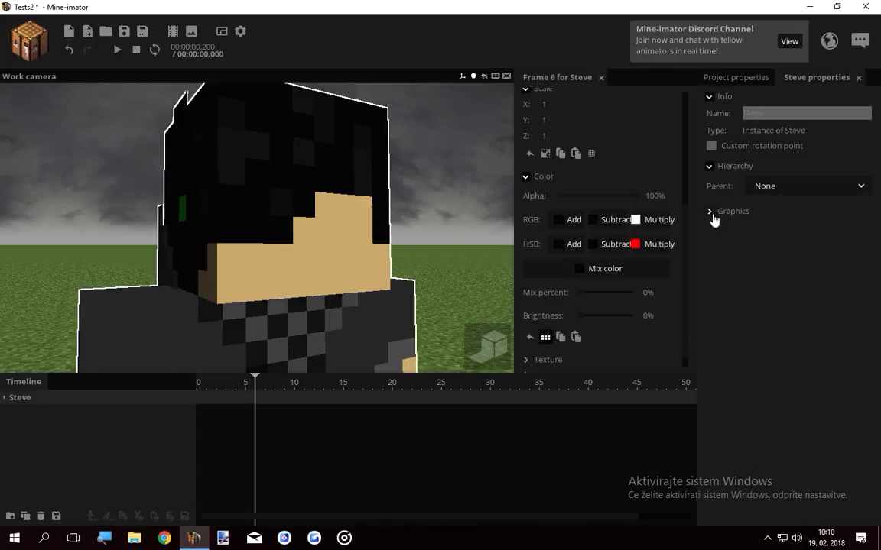
pyautogui.click(712, 213)
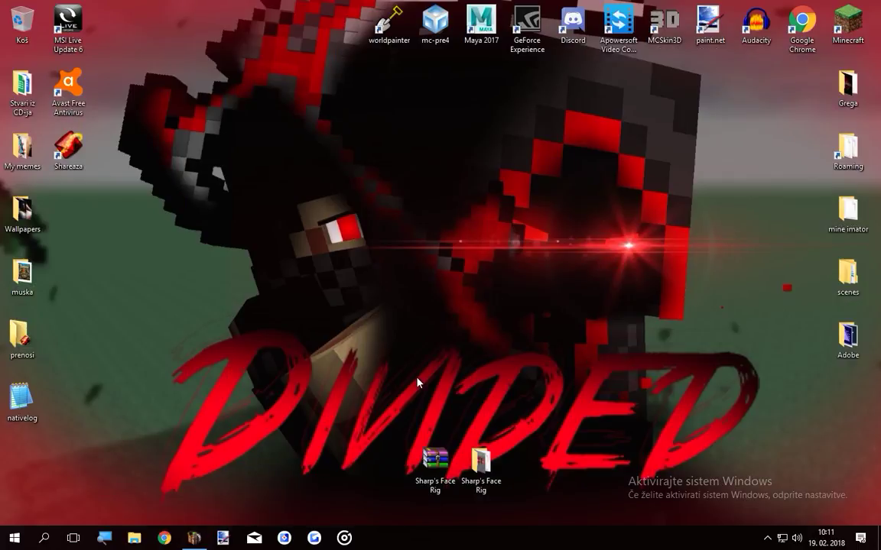
# Step: On the desktop, move the Sharp's Face Rig archive away from the folder of the same name
pyautogui.moveTo(393, 393); pyautogui.dragTo(515, 482)
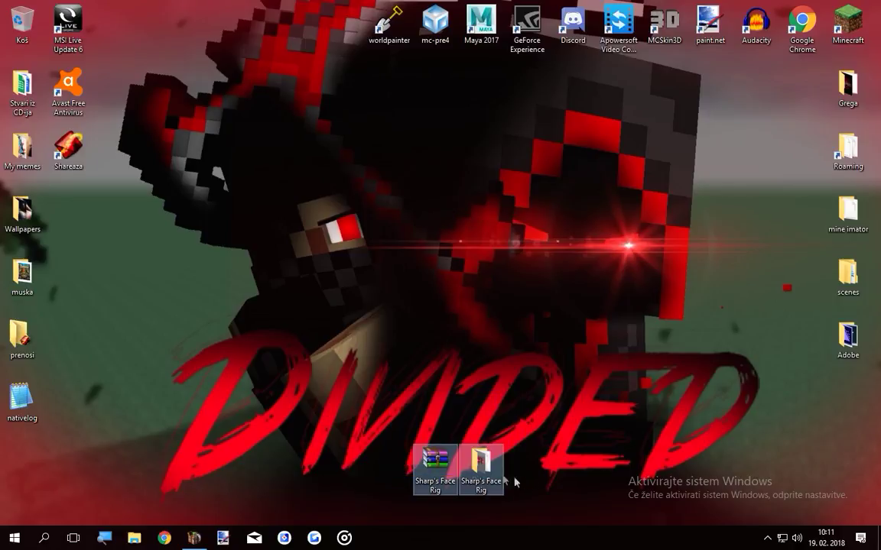
pyautogui.click(463, 421)
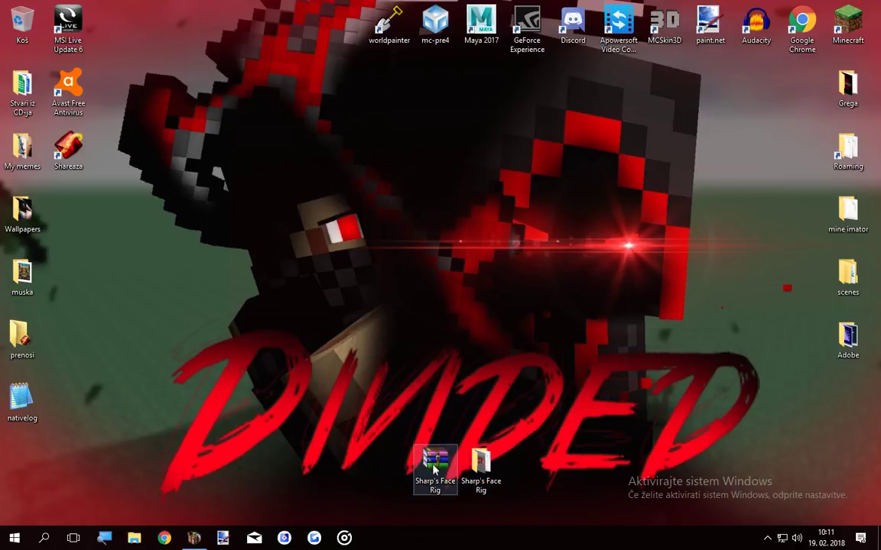
pyautogui.moveTo(436, 469); pyautogui.dragTo(396, 459)
pyautogui.click(475, 420)
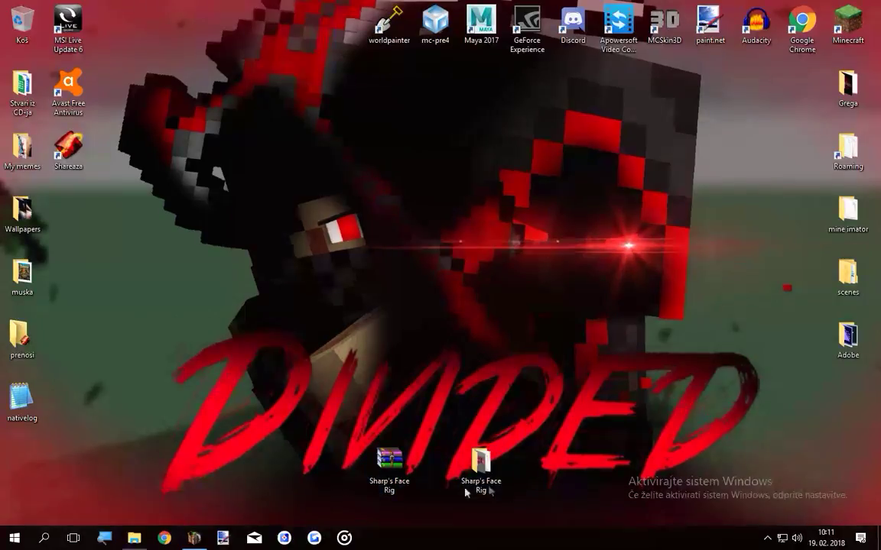
# Step: Look through the files in the Sharp's Face Rig folder, close it and switch back to Mine-imator
pyautogui.doubleClick(480, 481)
pyautogui.moveTo(242, 326); pyautogui.dragTo(710, 174)
pyautogui.click(715, 177)
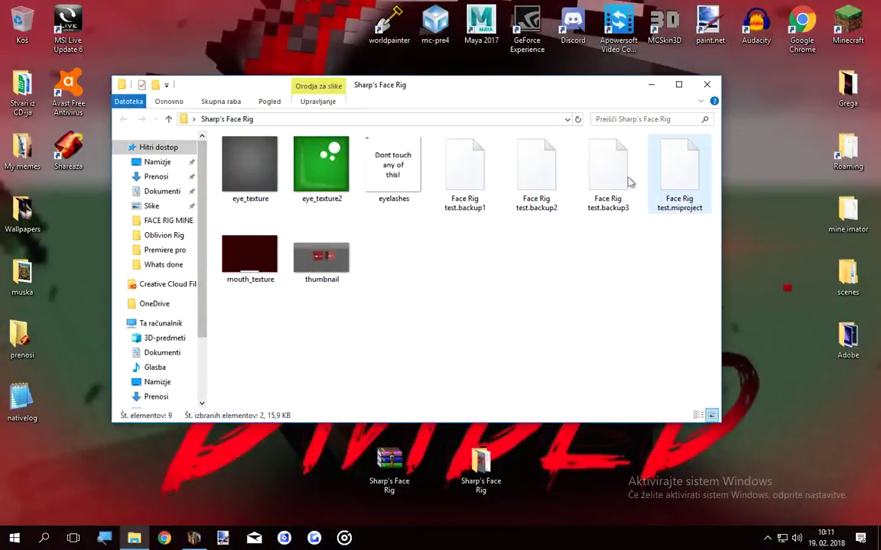
pyautogui.click(709, 83)
pyautogui.click(200, 535)
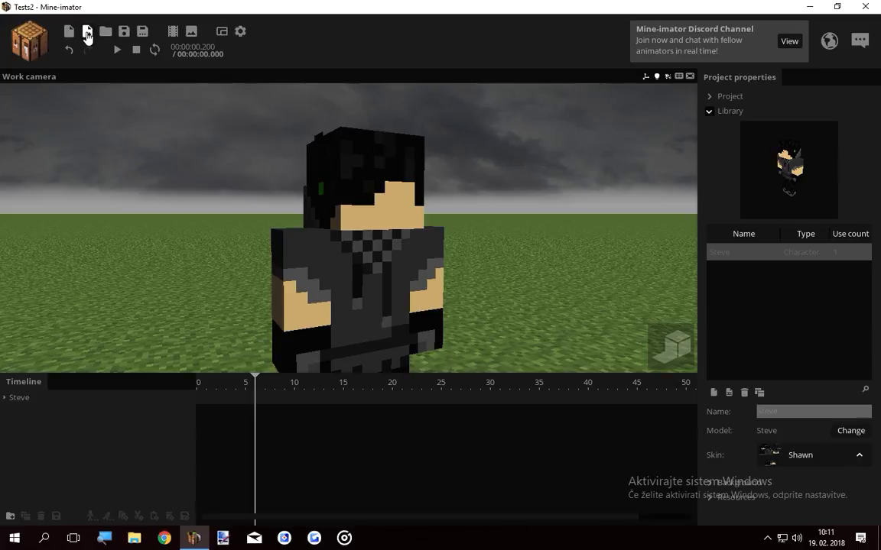
# Step: Import Face Rig test.miproject from the desktop's Sharp's Face Rig folder into the project
pyautogui.click(87, 36)
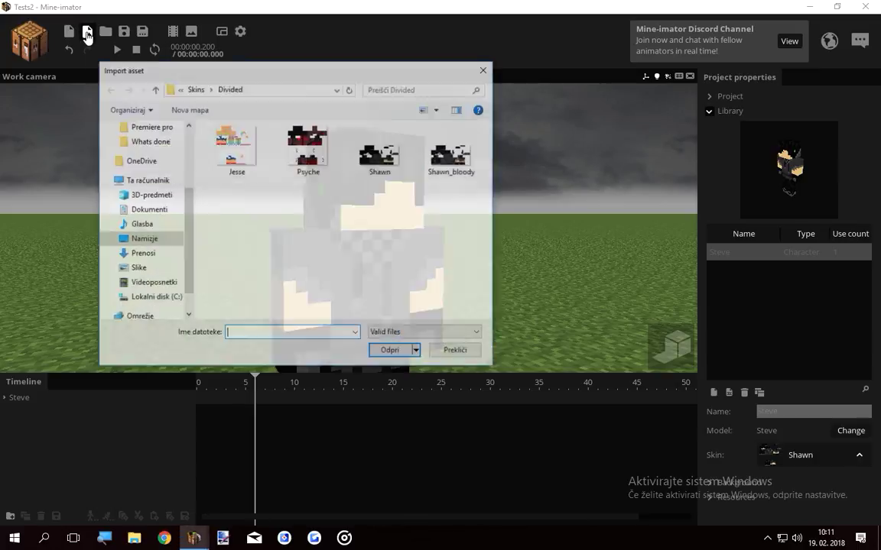
pyautogui.scroll(3, 168, 125)
pyautogui.click(145, 157)
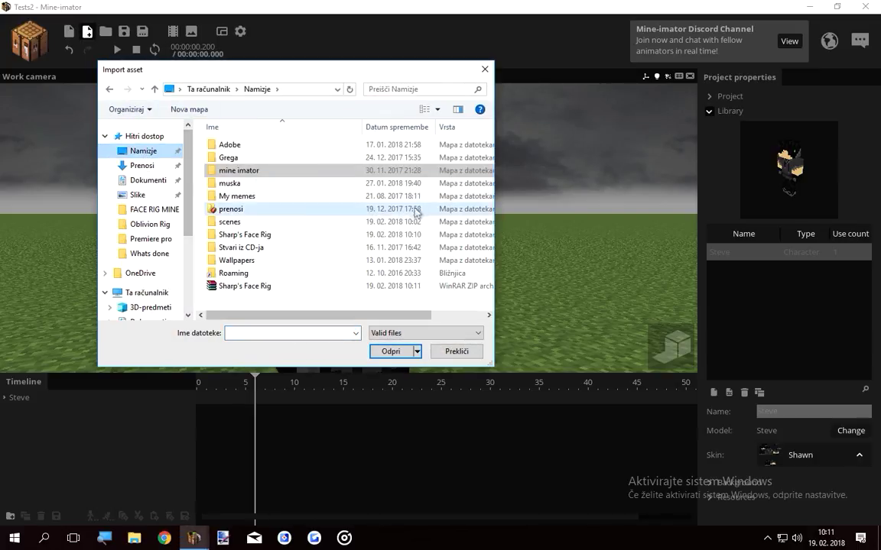
pyautogui.doubleClick(246, 236)
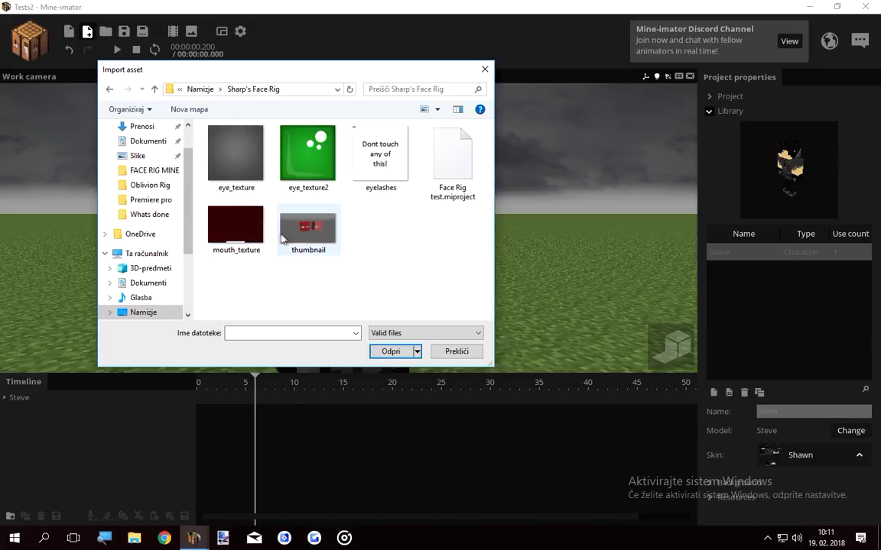
pyautogui.click(458, 191)
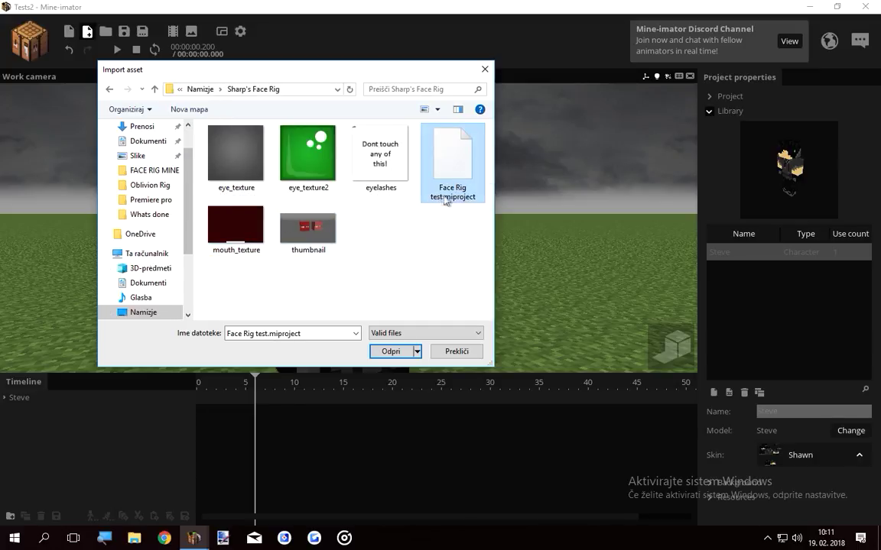
pyautogui.doubleClick(451, 195)
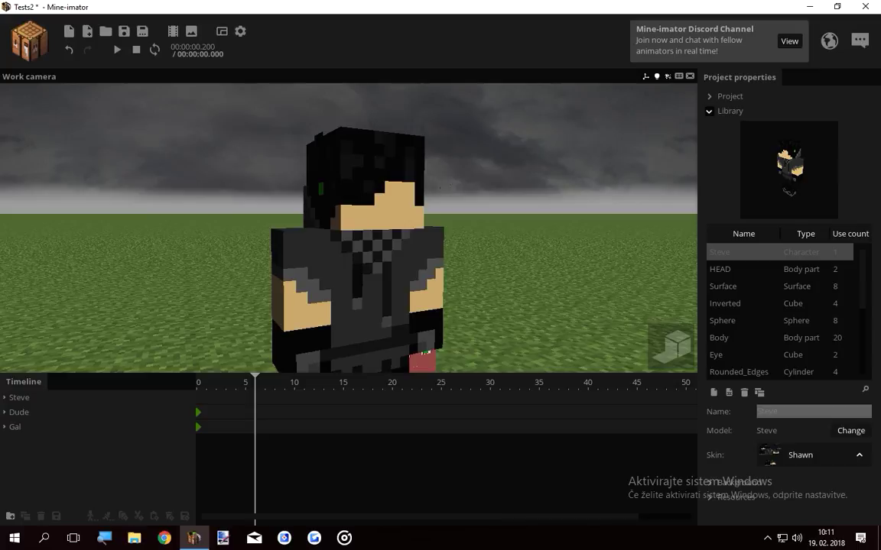
# Step: Delete the imported Gal face rig from the scene
pyautogui.press('w')
pyautogui.moveTo(428, 229); pyautogui.dragTo(436, 194, button='right')
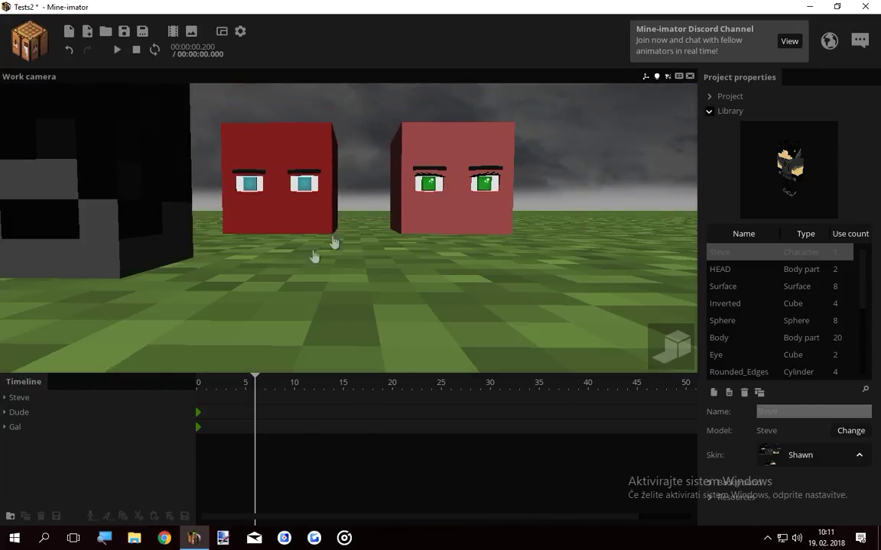
pyautogui.click(20, 434)
pyautogui.press('Delete')
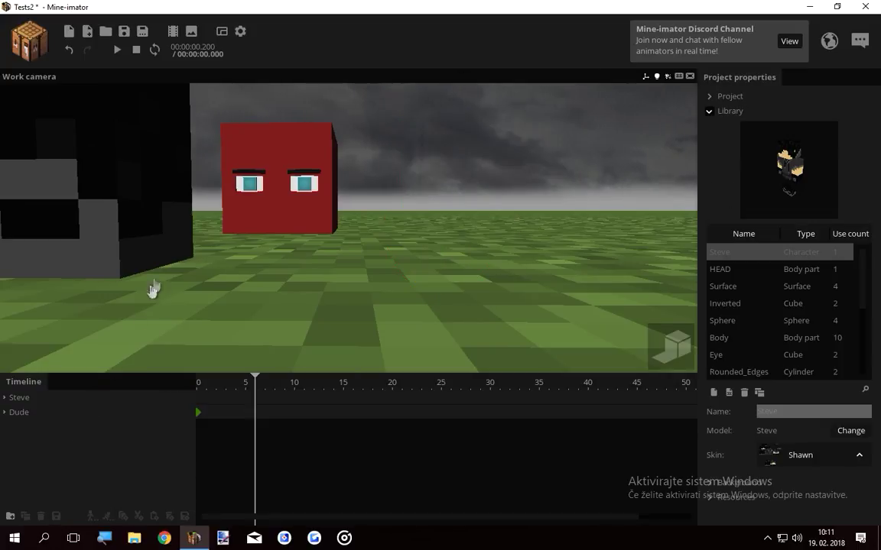
# Step: Parent Dude's DA FACE folder to the Head of the Steve character's Body
pyautogui.click(32, 427)
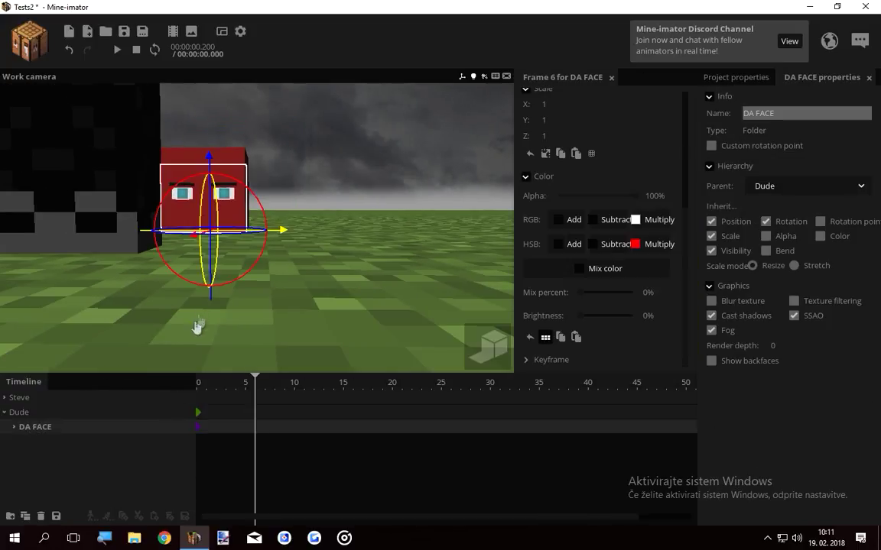
pyautogui.click(822, 185)
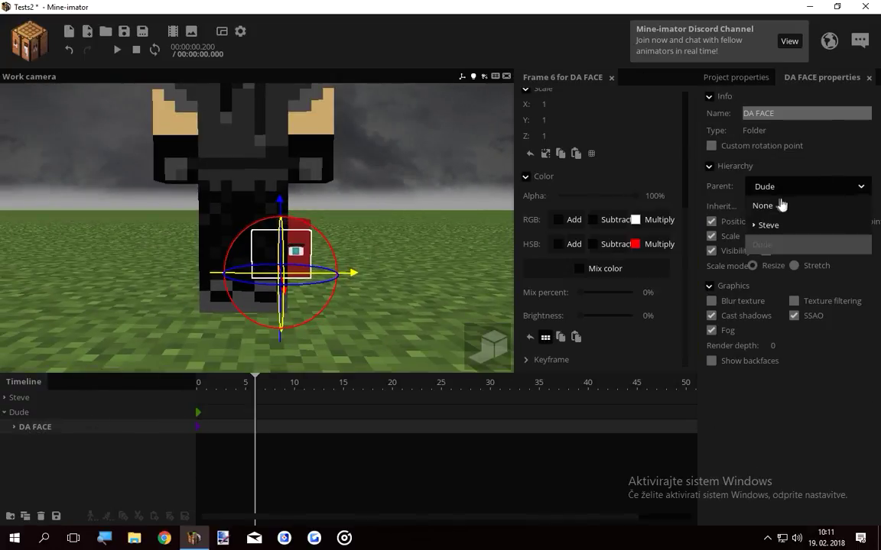
pyautogui.click(754, 224)
pyautogui.click(762, 245)
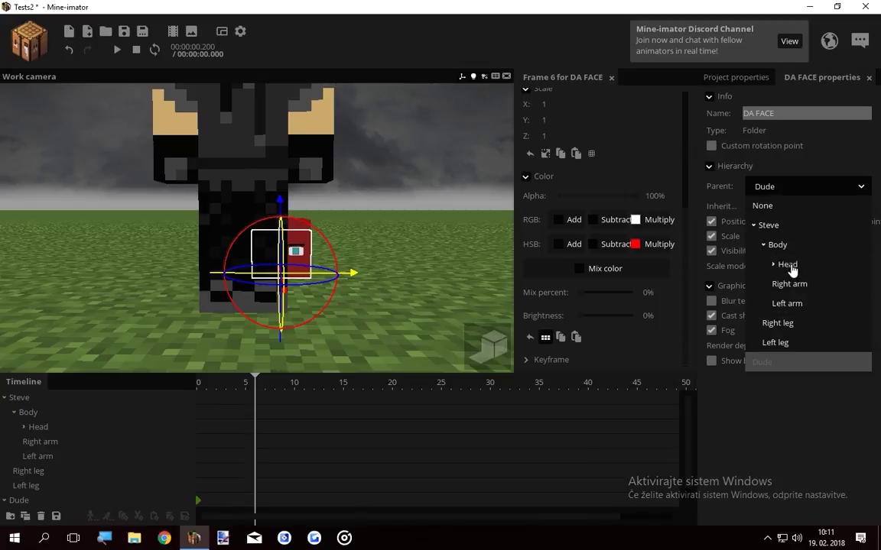
pyautogui.click(787, 265)
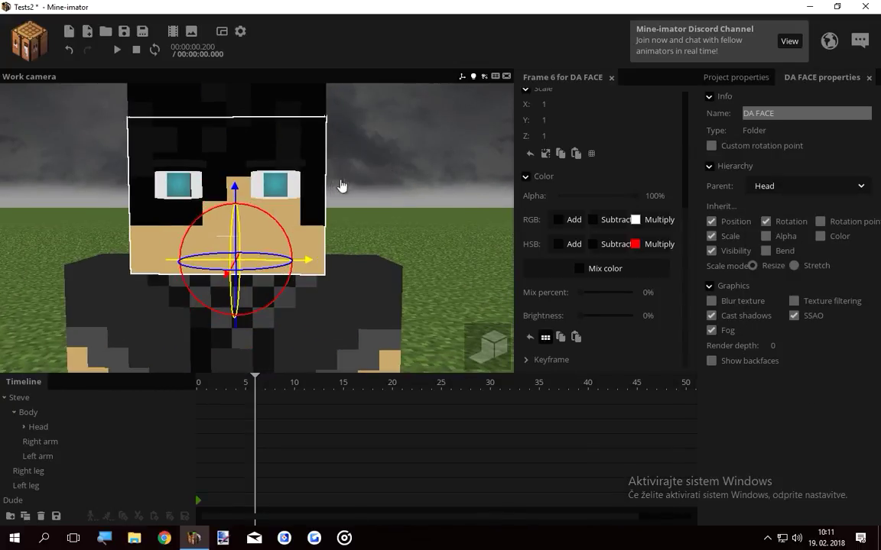
# Step: Delete the emptied Dude object from the timeline
pyautogui.click(4, 397)
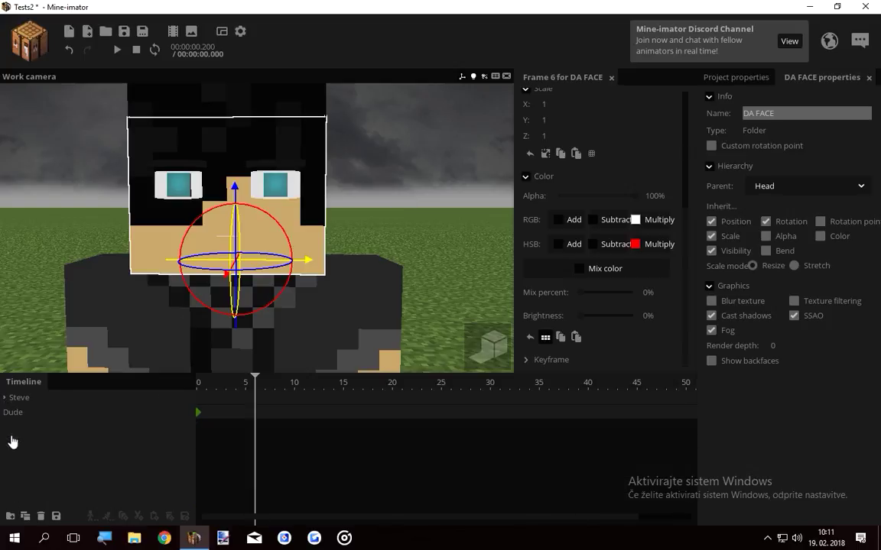
pyautogui.click(13, 412)
pyautogui.click(42, 517)
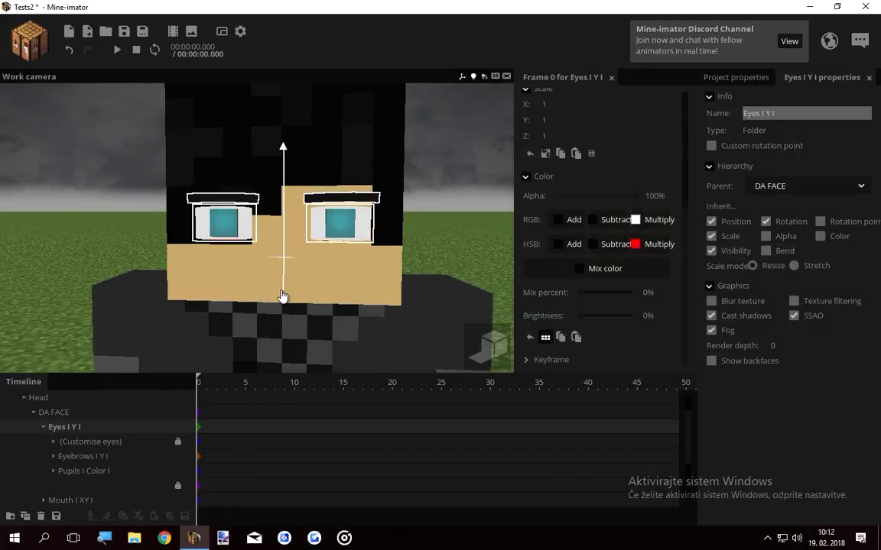
# Step: Adjust the height of the Eyes folder on the face, lower the Mouth folder and clear the selection
pyautogui.moveTo(283, 297); pyautogui.dragTo(283, 295)
pyautogui.click(63, 500)
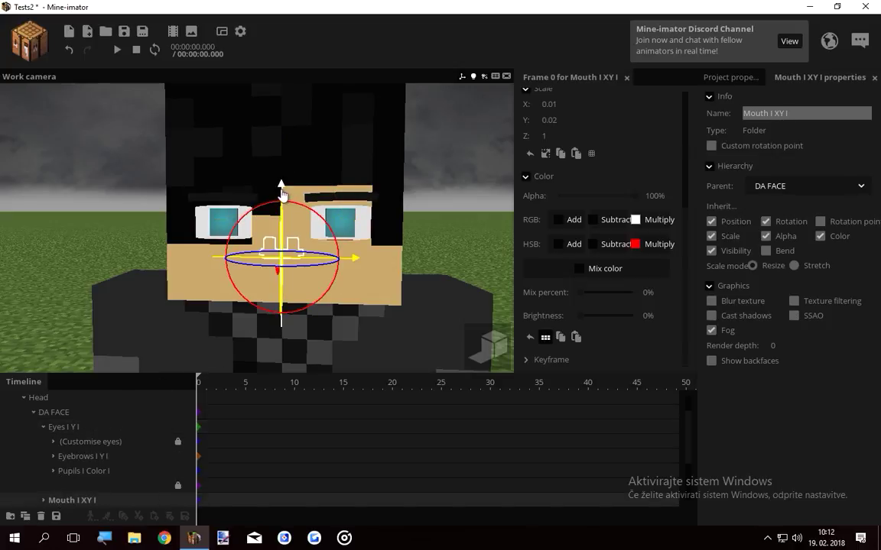
pyautogui.moveTo(281, 200); pyautogui.dragTo(277, 215)
pyautogui.click(122, 224)
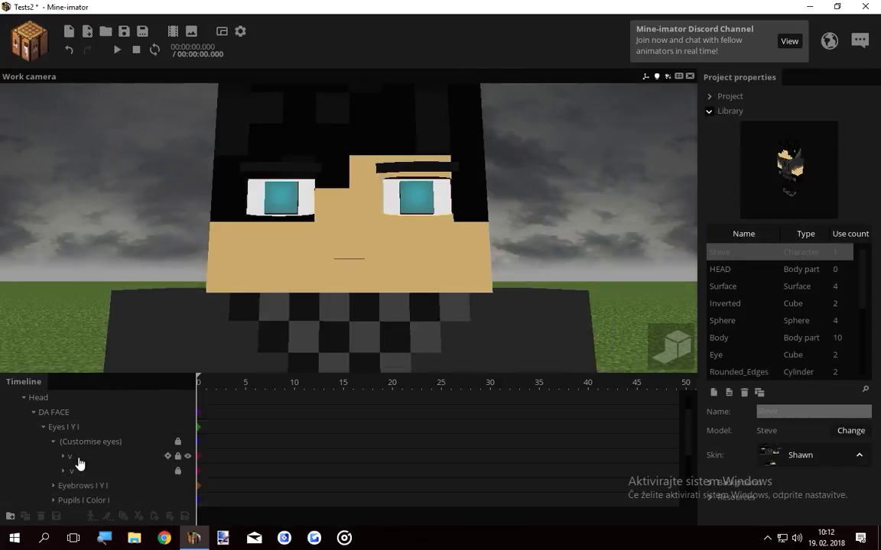
# Step: Delete the character's right eye over the hair, together with its eyebrow and pupil parts
pyautogui.click(79, 460)
pyautogui.click(80, 472)
pyautogui.click(41, 517)
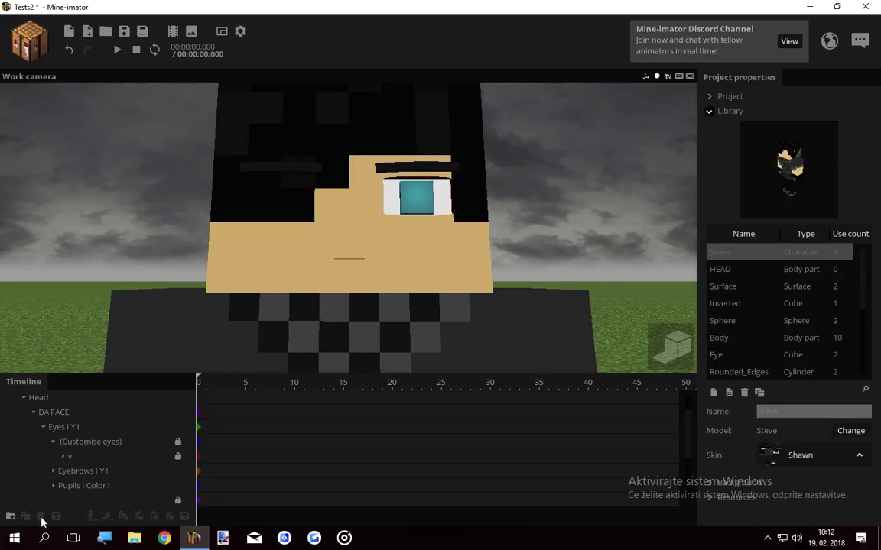
pyautogui.click(53, 472)
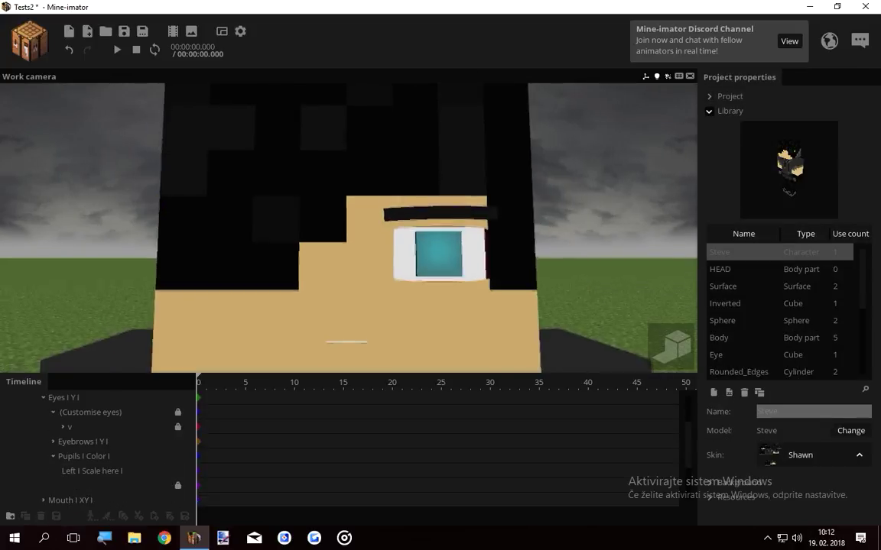
# Step: Set the mix color of the remaining eye's COLOR HERE part to BAB587 and clear the selection
pyautogui.press('s')
pyautogui.press('w')
pyautogui.moveTo(349, 228); pyautogui.dragTo(436, 252, button='right')
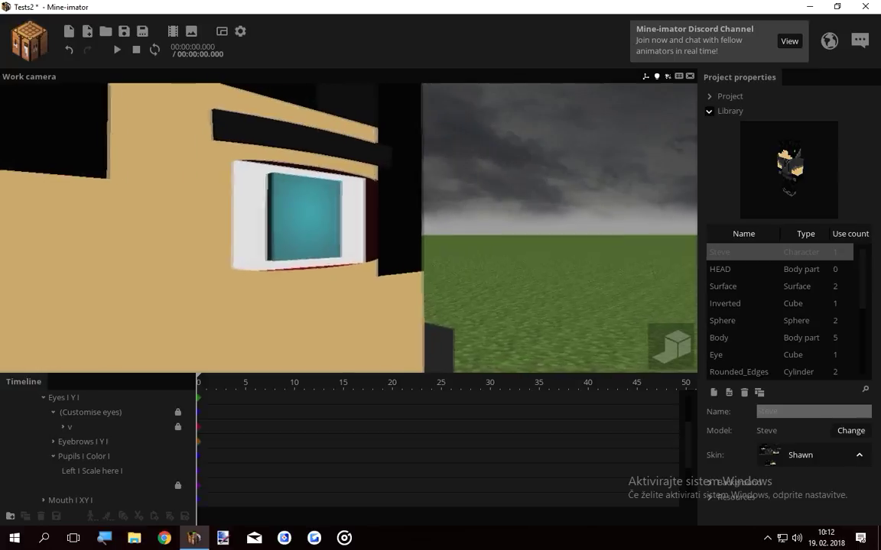
pyautogui.click(63, 427)
pyautogui.click(73, 441)
pyautogui.click(98, 472)
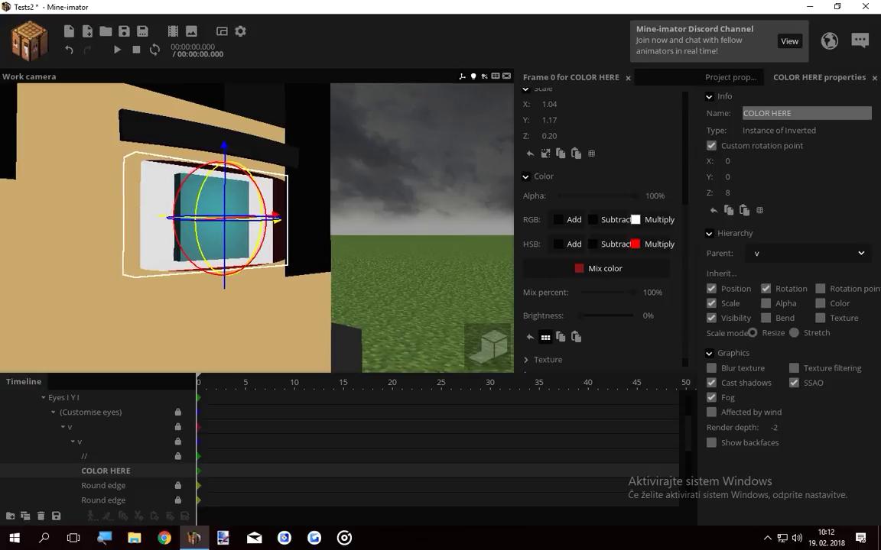
pyautogui.click(605, 269)
pyautogui.click(733, 421)
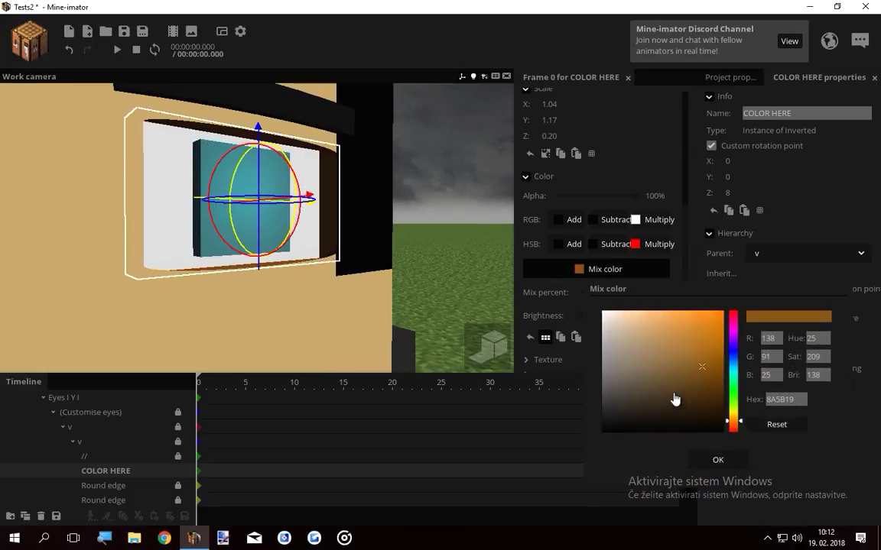
pyautogui.moveTo(673, 396)
pyautogui.mouseDown()
pyautogui.moveTo(654, 373)
pyautogui.moveTo(668, 344)
pyautogui.mouseUp()
pyautogui.moveTo(734, 419); pyautogui.dragTo(734, 408)
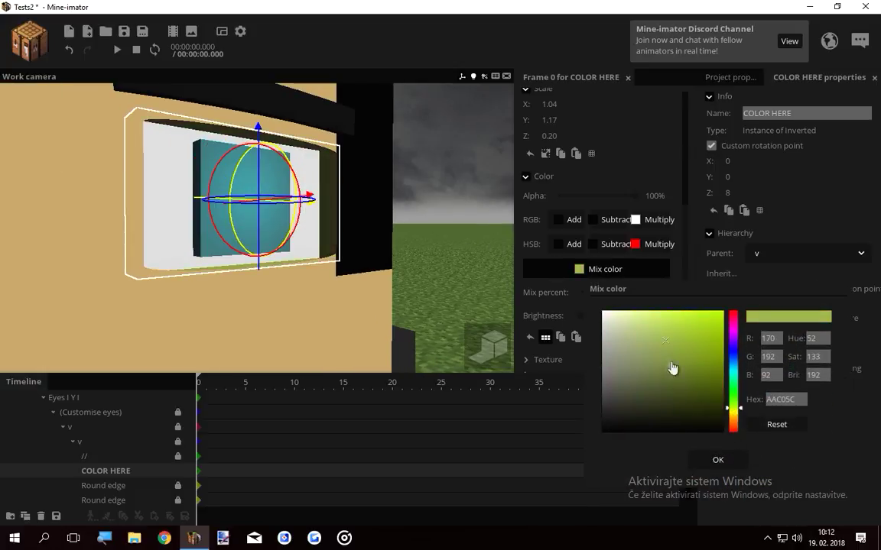
pyautogui.moveTo(670, 366)
pyautogui.mouseDown()
pyautogui.moveTo(623, 338)
pyautogui.moveTo(627, 310)
pyautogui.mouseUp()
pyautogui.click(634, 344)
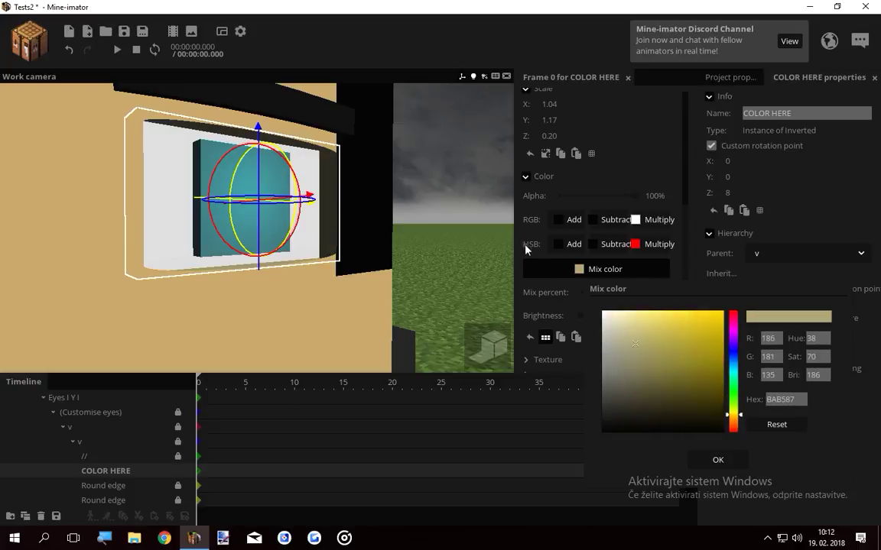
pyautogui.click(474, 220)
pyautogui.press('s')
pyautogui.moveTo(473, 220)
pyautogui.mouseDown(button='right')
pyautogui.moveTo(475, 183)
pyautogui.moveTo(477, 227)
pyautogui.mouseUp(button='right')
pyautogui.press('s')
pyautogui.press('w')
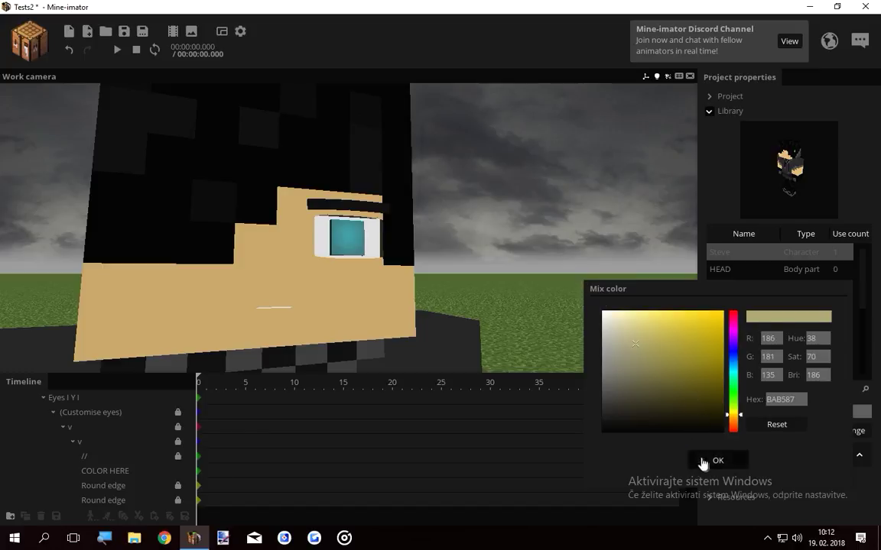
pyautogui.click(710, 460)
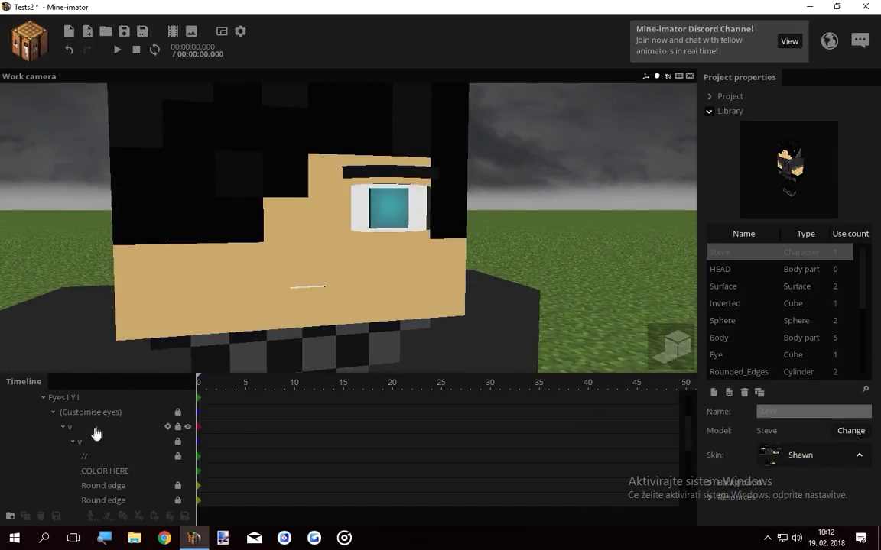
# Step: Set the mix color of the left eyebrow and all its nested Eyebrow parts to dark red at frame 0 and clear the selection
pyautogui.click(73, 441)
pyautogui.click(62, 428)
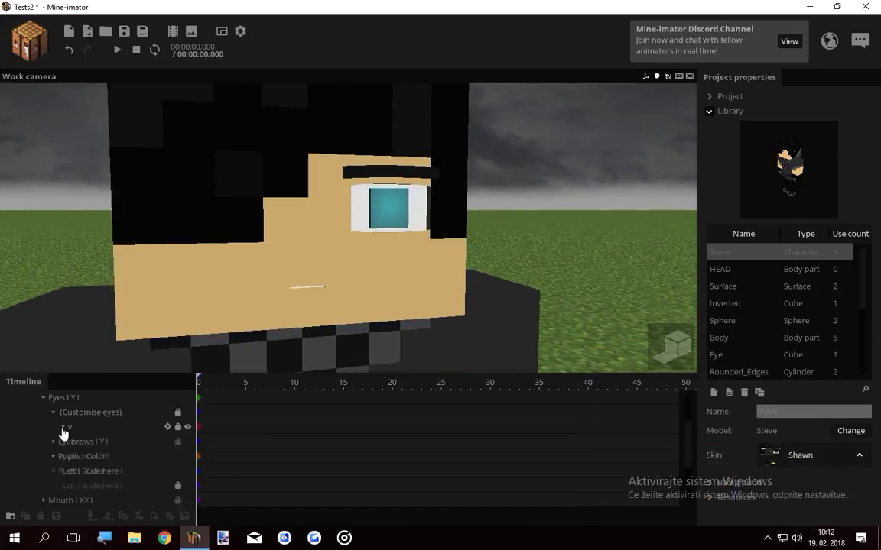
pyautogui.click(53, 414)
pyautogui.click(53, 426)
pyautogui.click(63, 442)
pyautogui.scroll(-1, 139, 501)
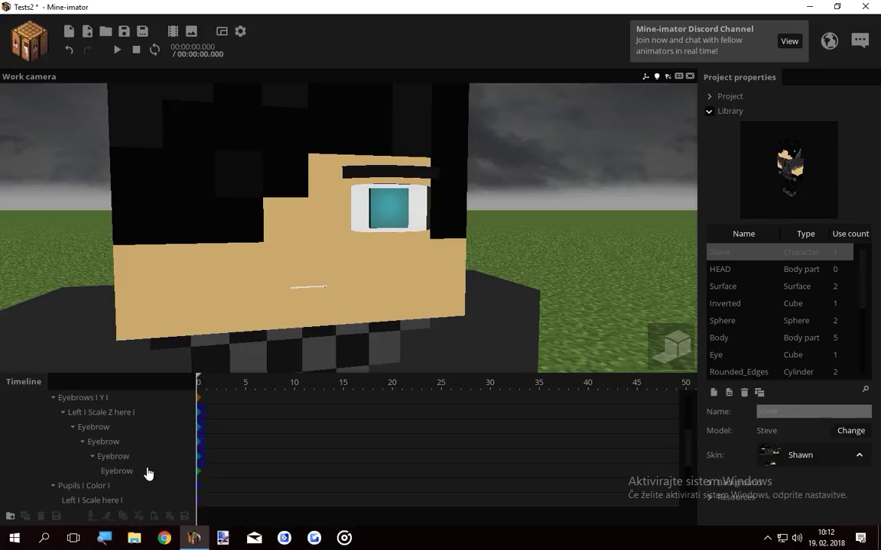
pyautogui.moveTo(198, 474); pyautogui.dragTo(237, 412)
pyautogui.scroll(-3, 677, 291)
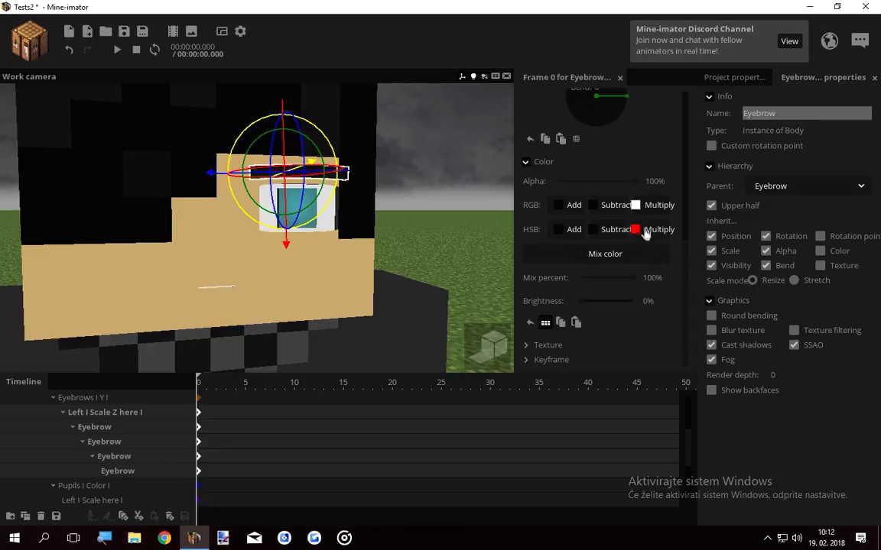
pyautogui.click(601, 253)
pyautogui.click(723, 367)
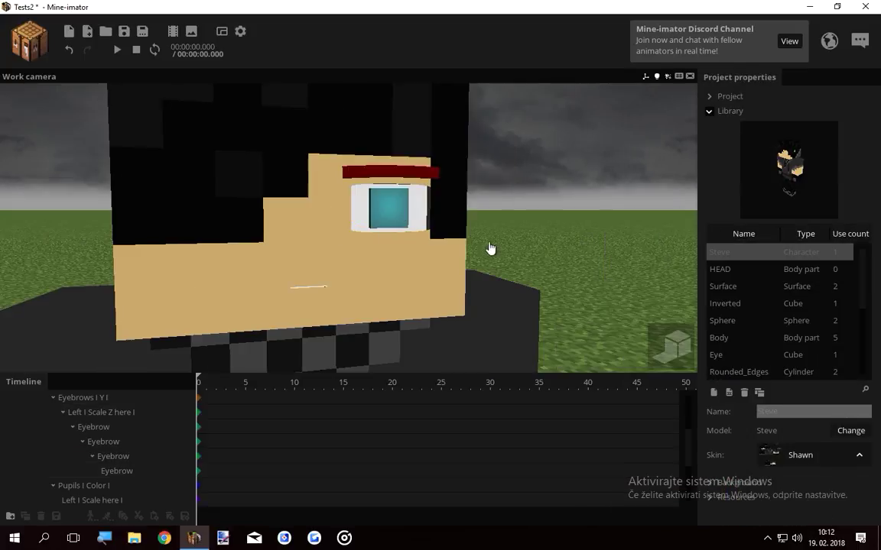
# Step: Set the RGB multiply color of the Pupils folder to bright green, 12FF00
pyautogui.moveTo(489, 250); pyautogui.dragTo(489, 250, button='right')
pyautogui.press('w')
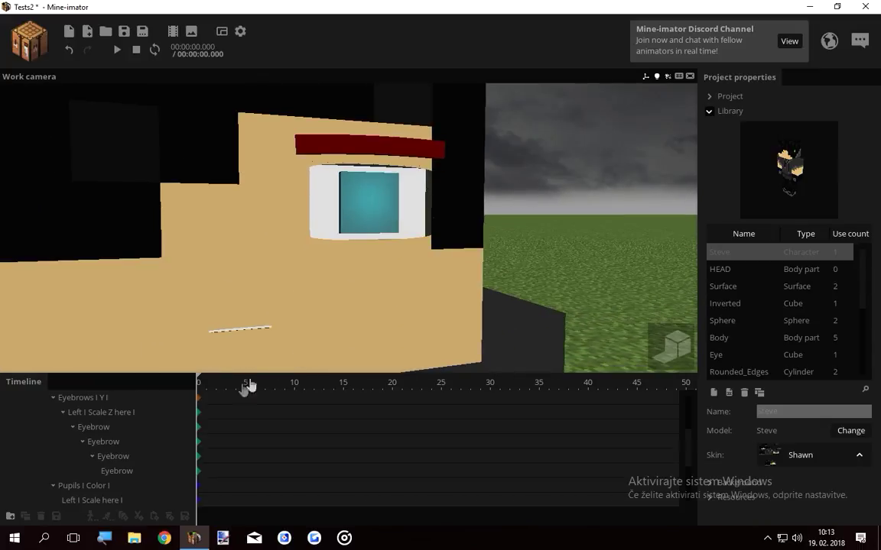
pyautogui.click(63, 412)
pyautogui.click(70, 428)
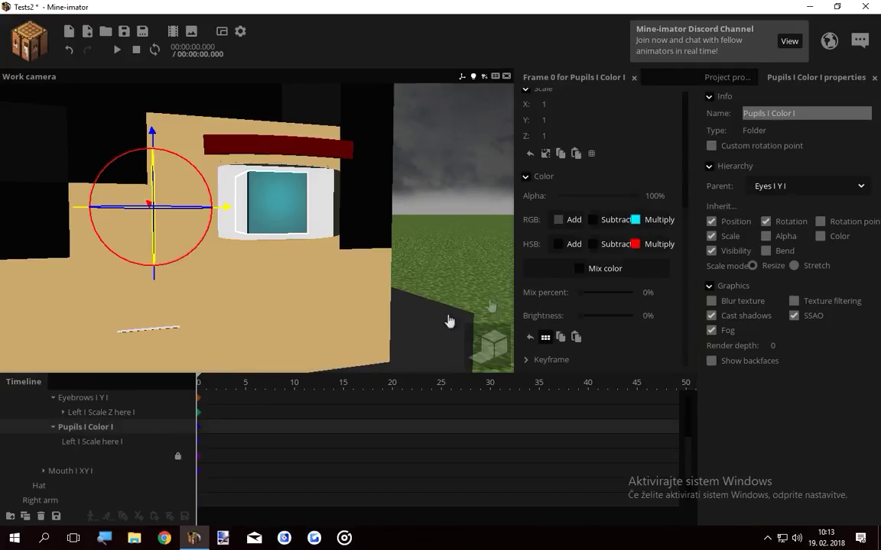
pyautogui.click(652, 222)
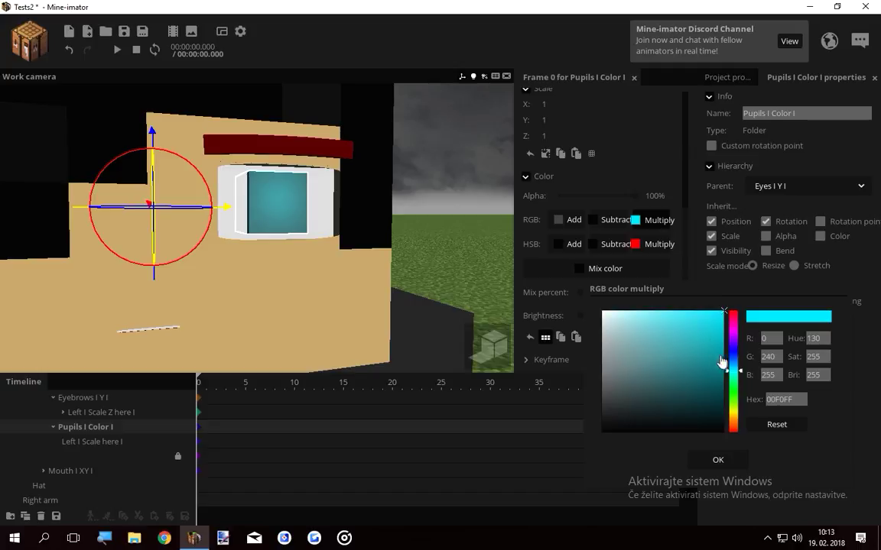
pyautogui.moveTo(728, 364); pyautogui.dragTo(740, 292)
pyautogui.moveTo(736, 395)
pyautogui.mouseDown()
pyautogui.moveTo(734, 405)
pyautogui.moveTo(737, 398)
pyautogui.mouseUp()
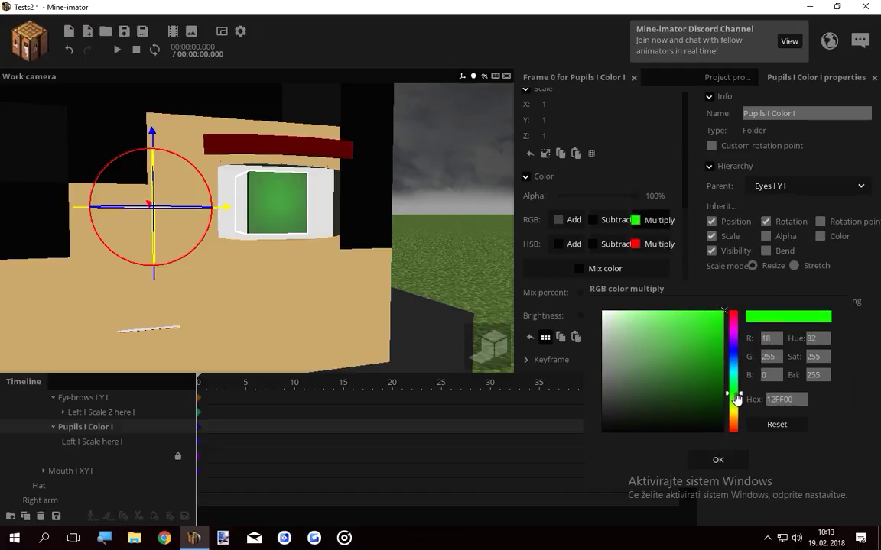
pyautogui.click(718, 459)
# Step: Darken the Pupils folder's RGB add color to near black and clear the selection
pyautogui.click(570, 220)
pyautogui.moveTo(611, 379); pyautogui.dragTo(577, 430)
pyautogui.click(716, 462)
pyautogui.click(480, 241)
# Step: Check the recolored face on the whole character and save the Tests2 project
pyautogui.scroll(-8, 479, 241)
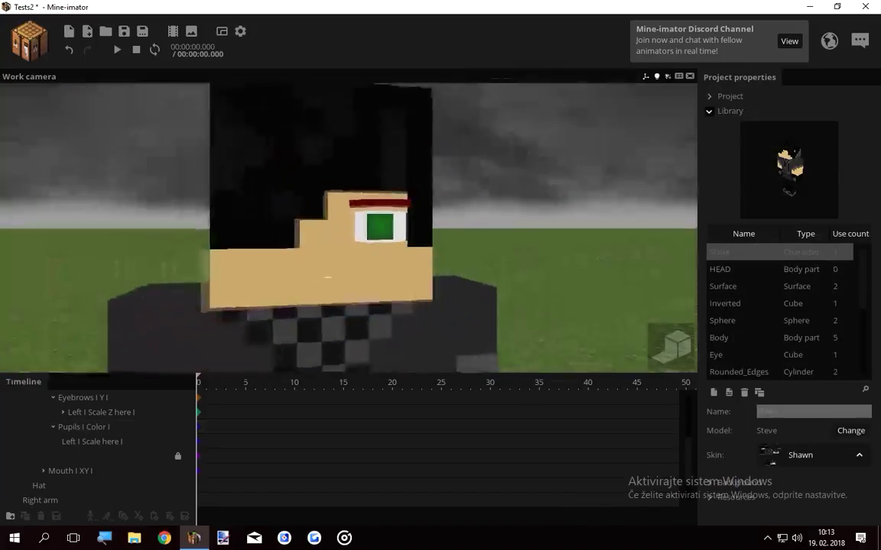
pyautogui.moveTo(479, 241); pyautogui.dragTo(504, 258)
pyautogui.press('s')
pyautogui.moveTo(505, 258); pyautogui.dragTo(501, 237, button='right')
pyautogui.press('w')
pyautogui.press('s')
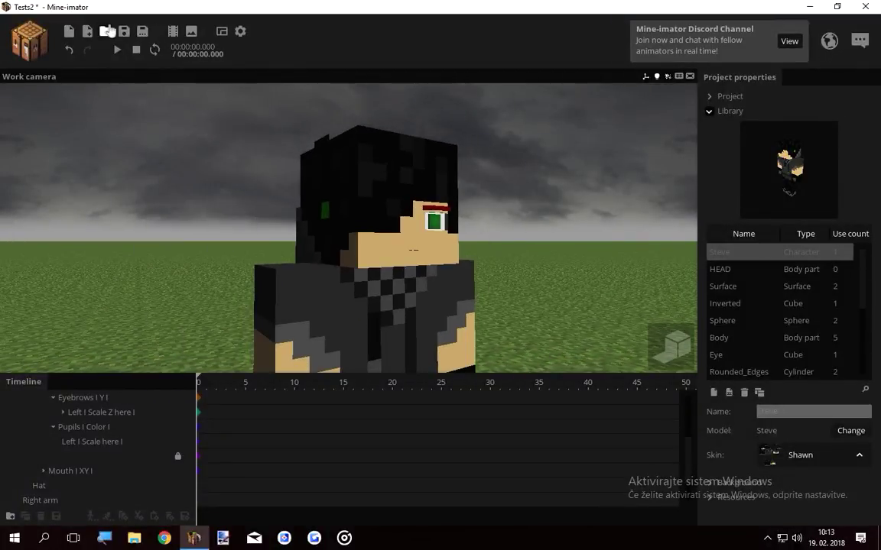
pyautogui.hotkey('ctrl', 's')
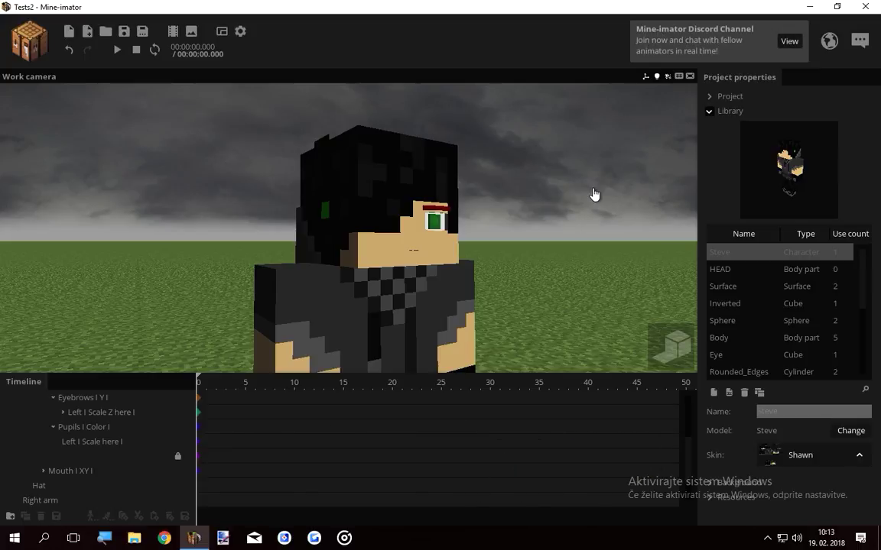
pyautogui.moveTo(579, 186); pyautogui.dragTo(577, 184, button='right')
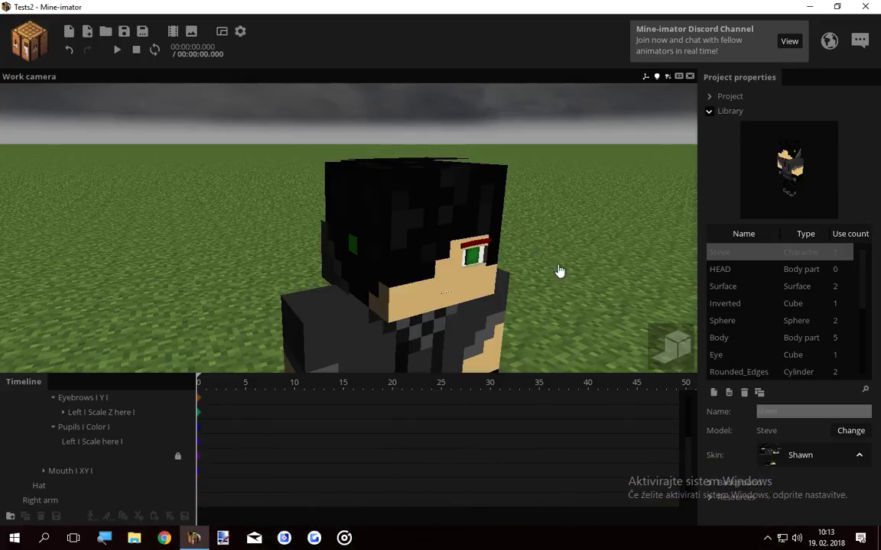
pyautogui.moveTo(559, 270); pyautogui.dragTo(560, 271, button='right')
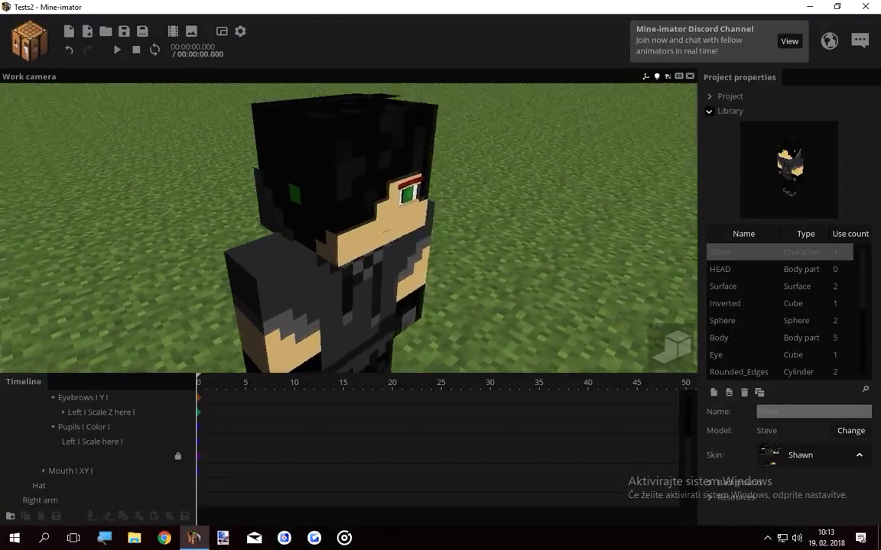